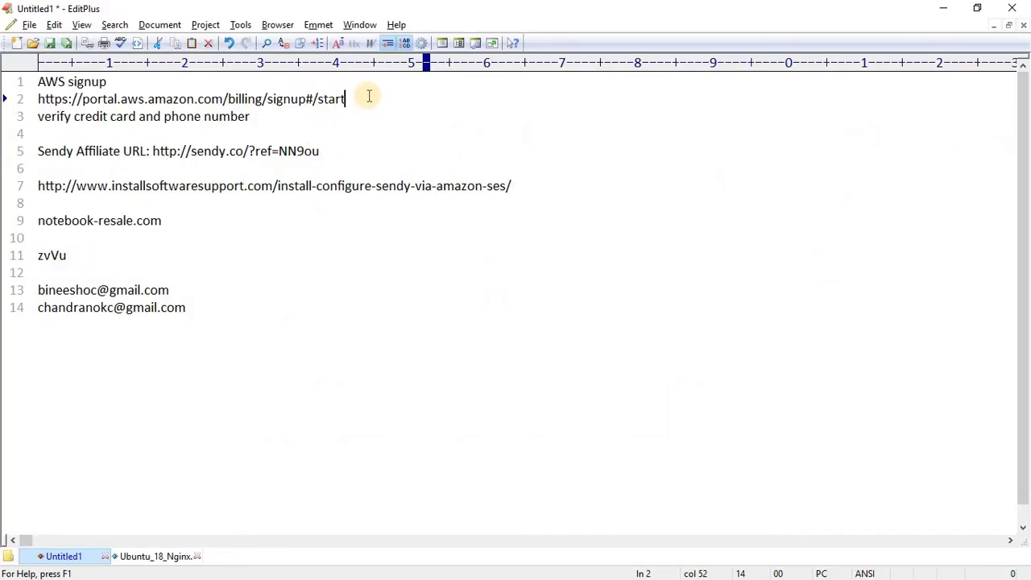
- Select the signup link and card/phone verification line in EditPlus, then bring up the AWS Management Console
left_click_drag(346, 99, 36, 98)
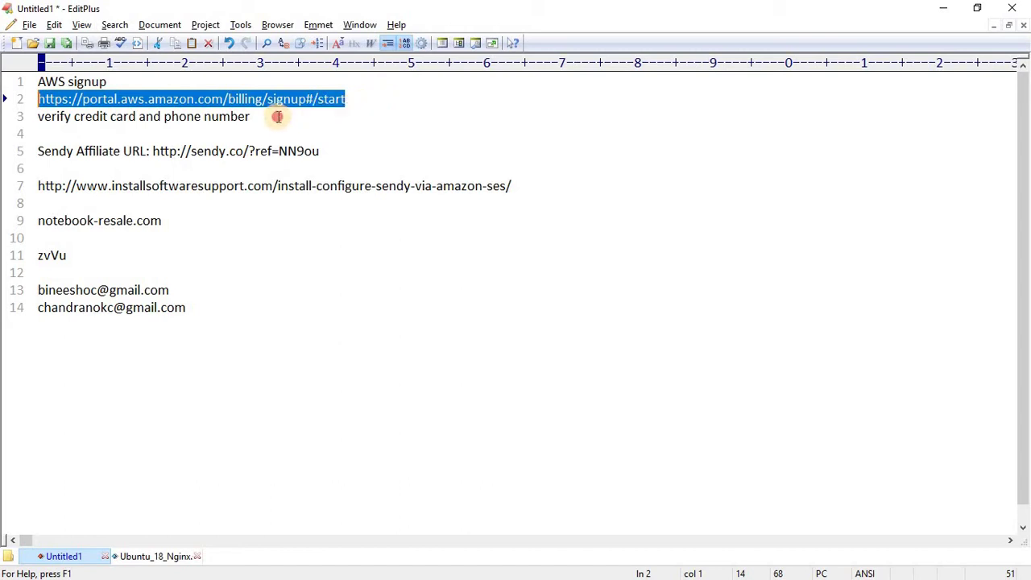
left_click(4, 117)
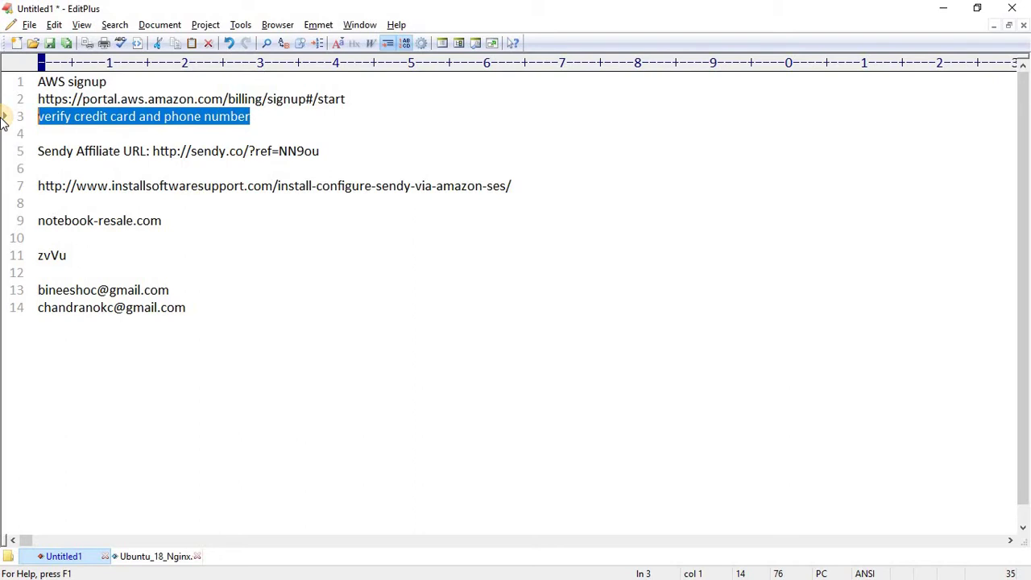
key("alt+Tab")
key("alt+Tab")
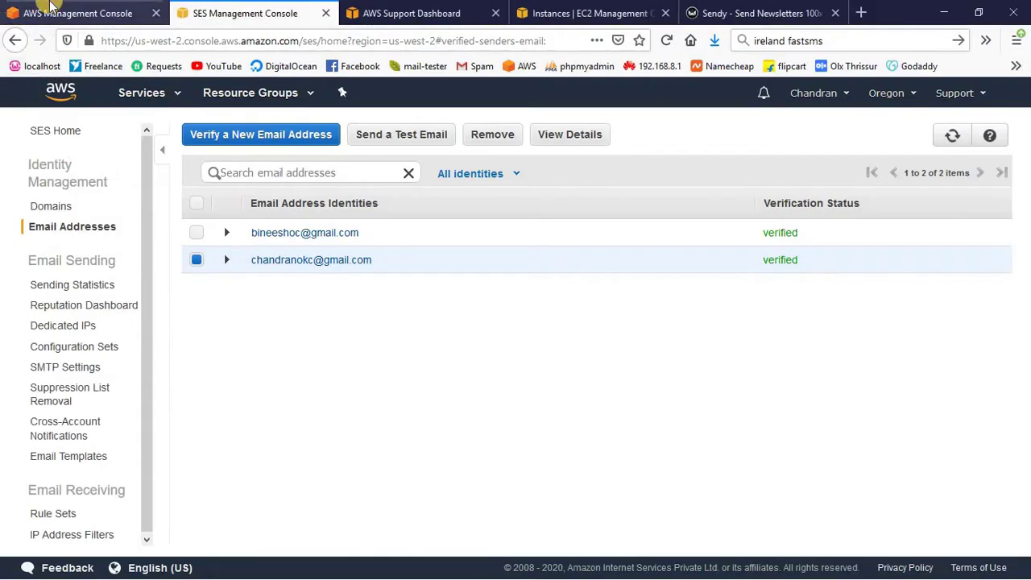
left_click(73, 13)
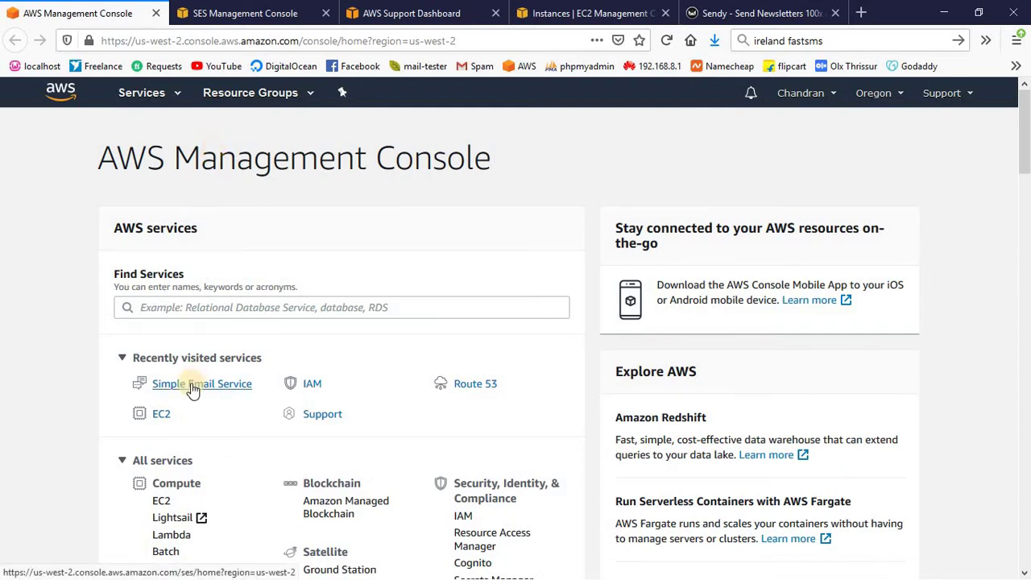
- Review SES verified addresses and the 200-email quota, then start a sending limit increase case
left_click(238, 13)
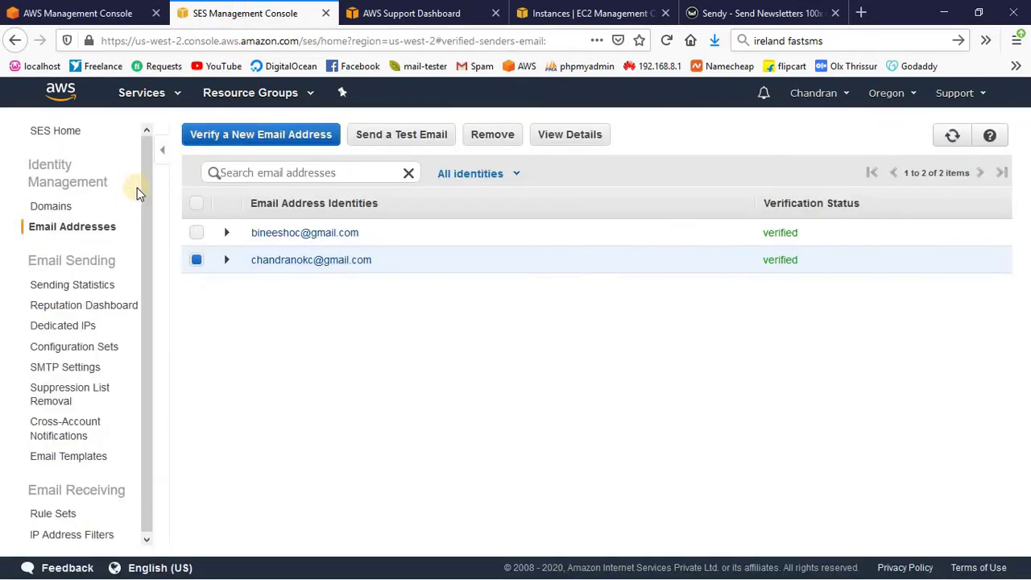
left_click(87, 230)
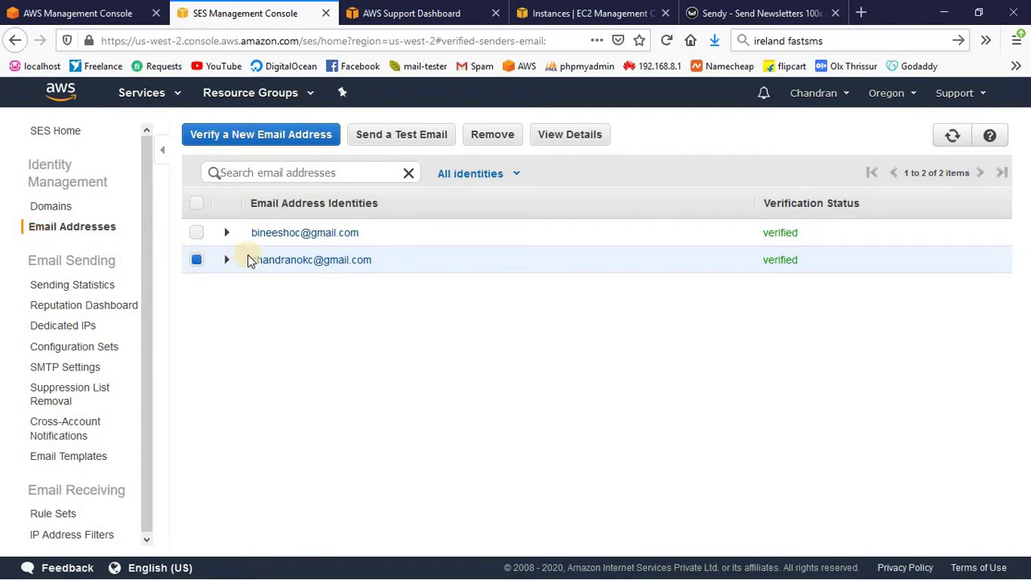
left_click(250, 133)
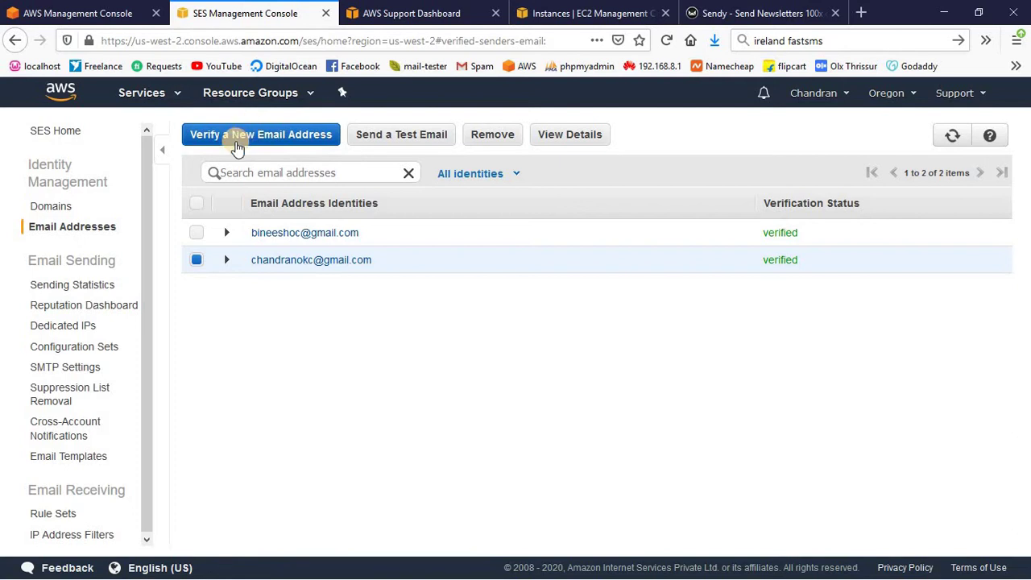
left_click(74, 287)
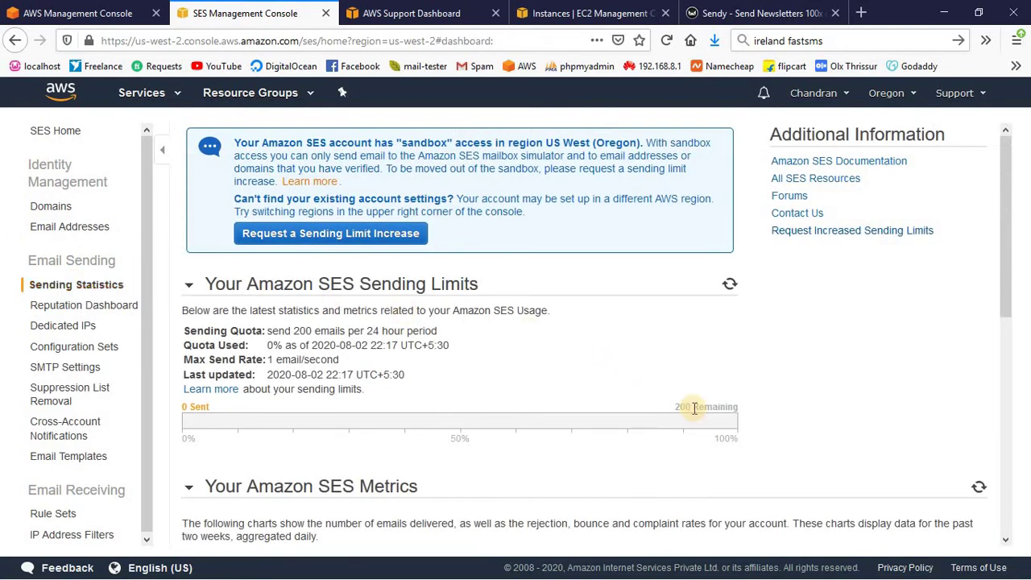
left_click_drag(675, 406, 734, 405)
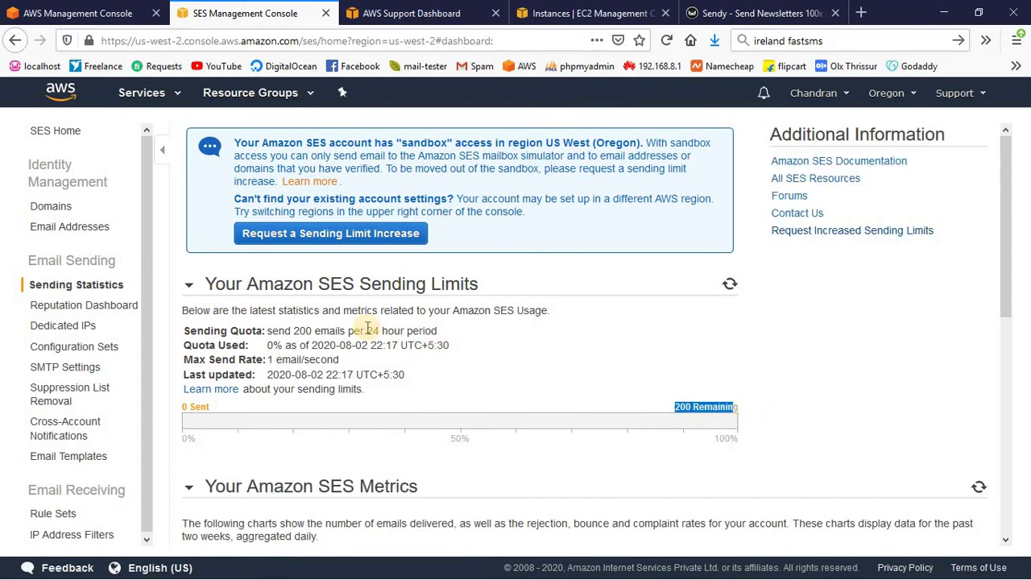
left_click(348, 239)
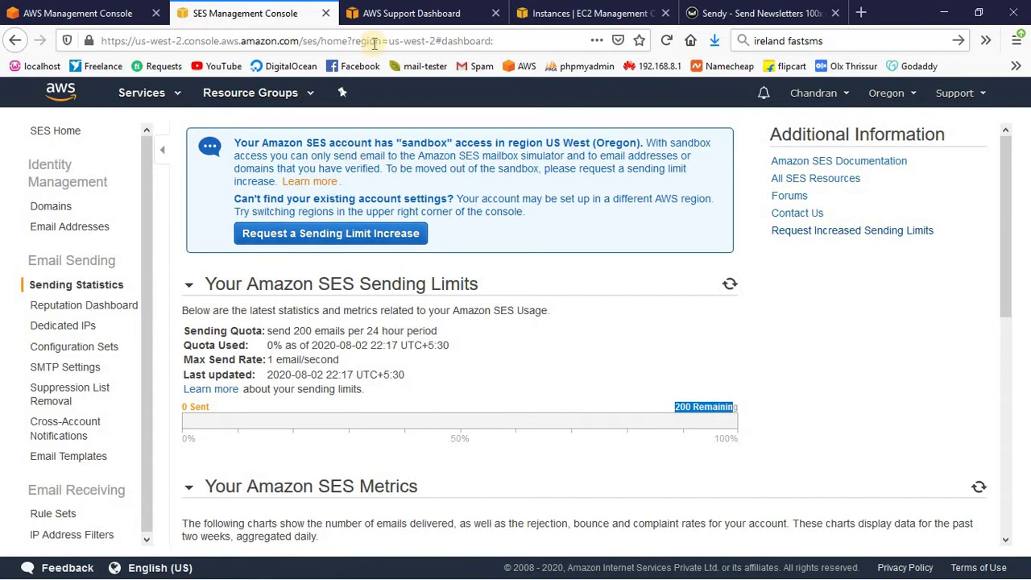
left_click(392, 15)
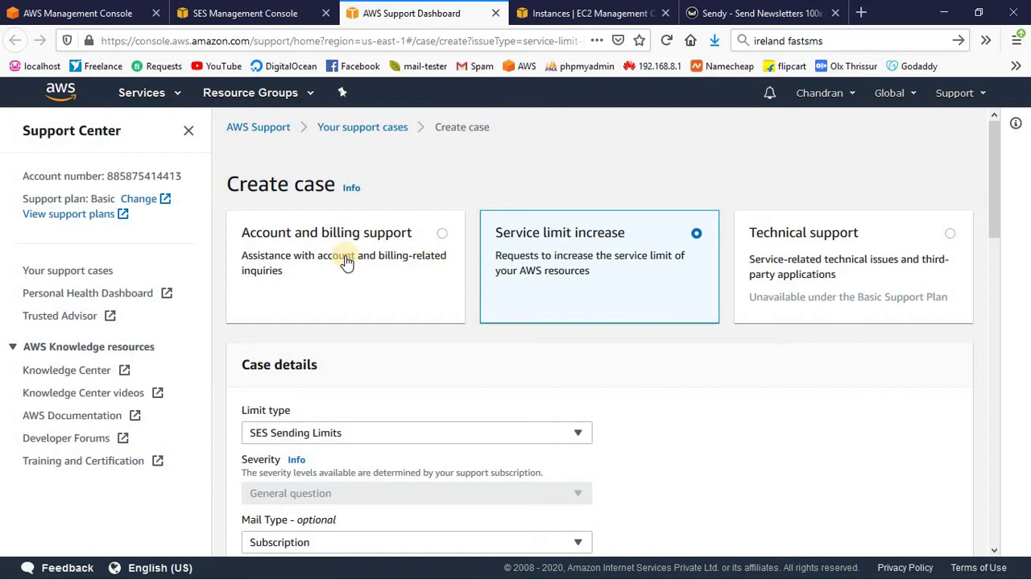
- Review the case's US West (Oregon) region, 50000 new limit and description, then submit it
scroll(344, 274, "down", 3)
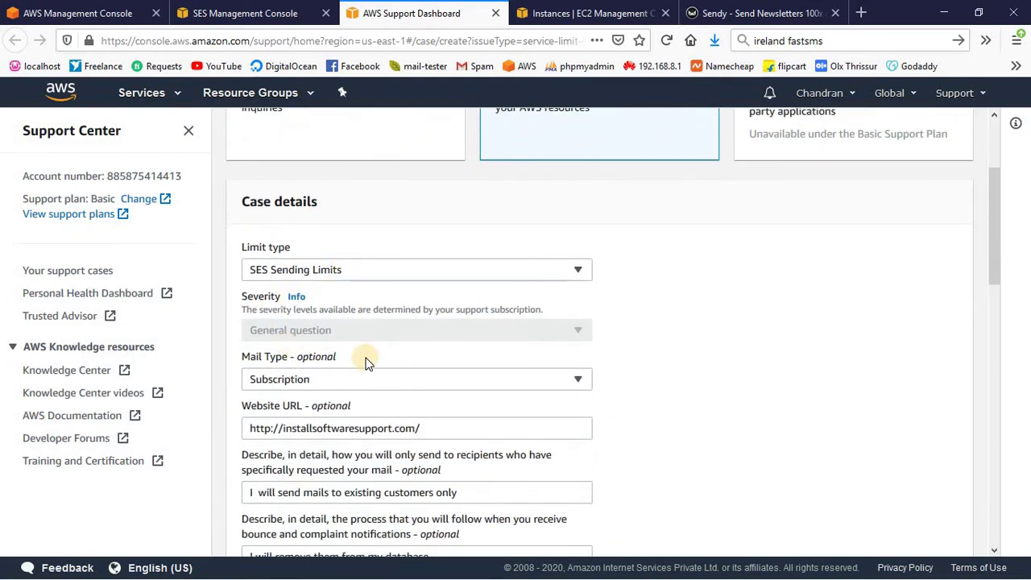
scroll(346, 362, "down", 1)
scroll(347, 367, "down", 3)
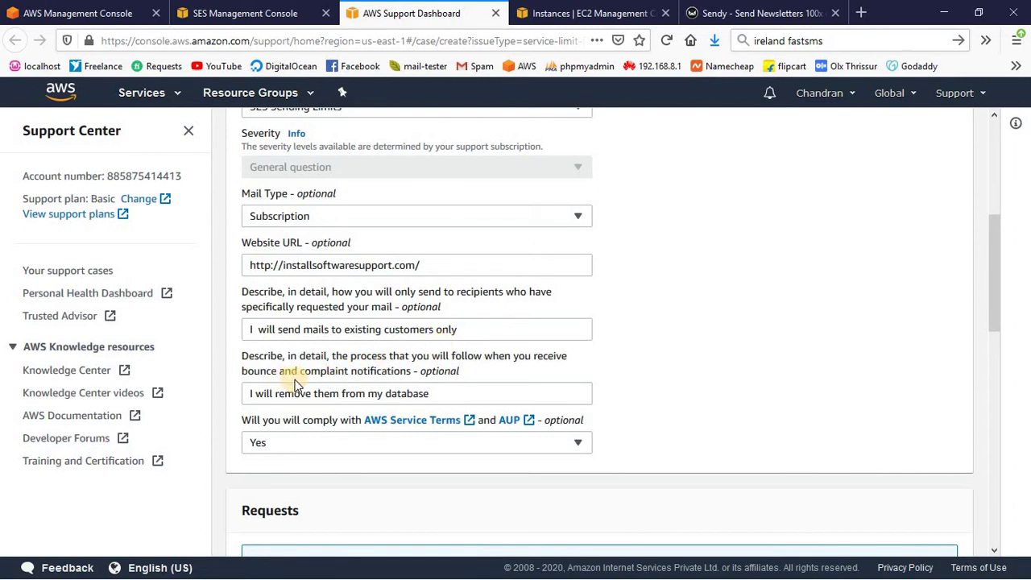
scroll(295, 385, "down", 2)
scroll(295, 385, "down", 2)
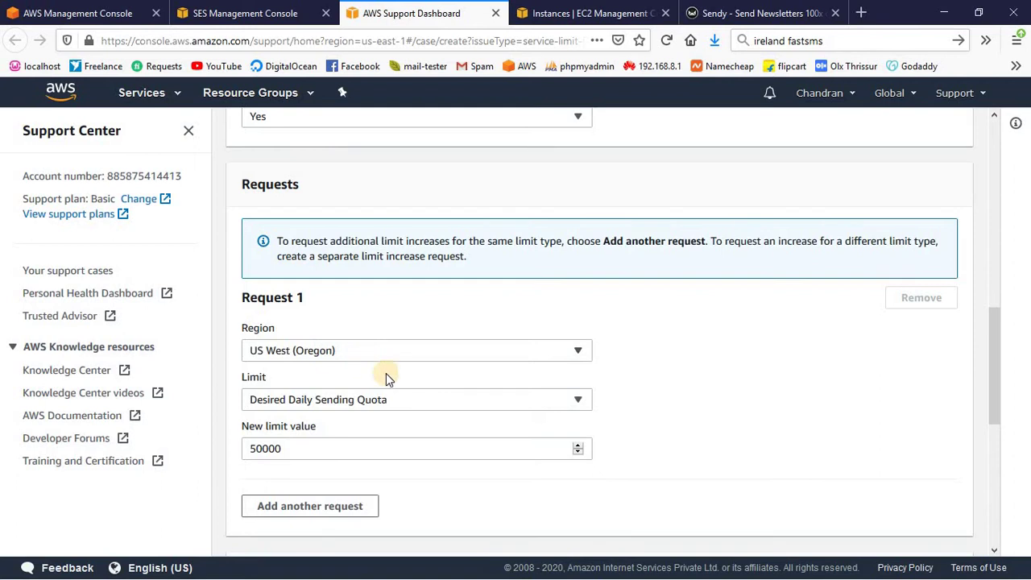
scroll(382, 376, "down", 2)
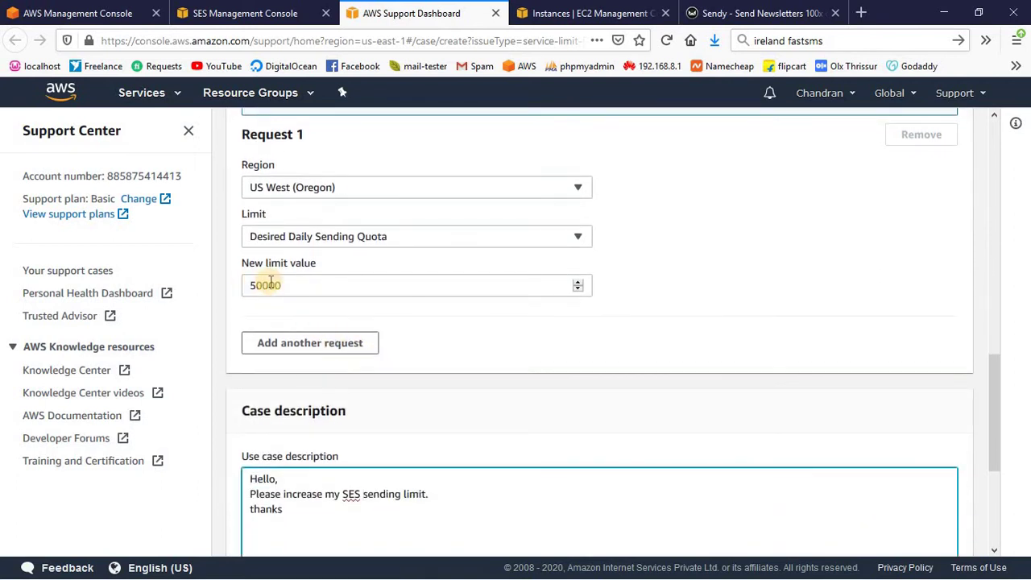
scroll(272, 286, "down", 2)
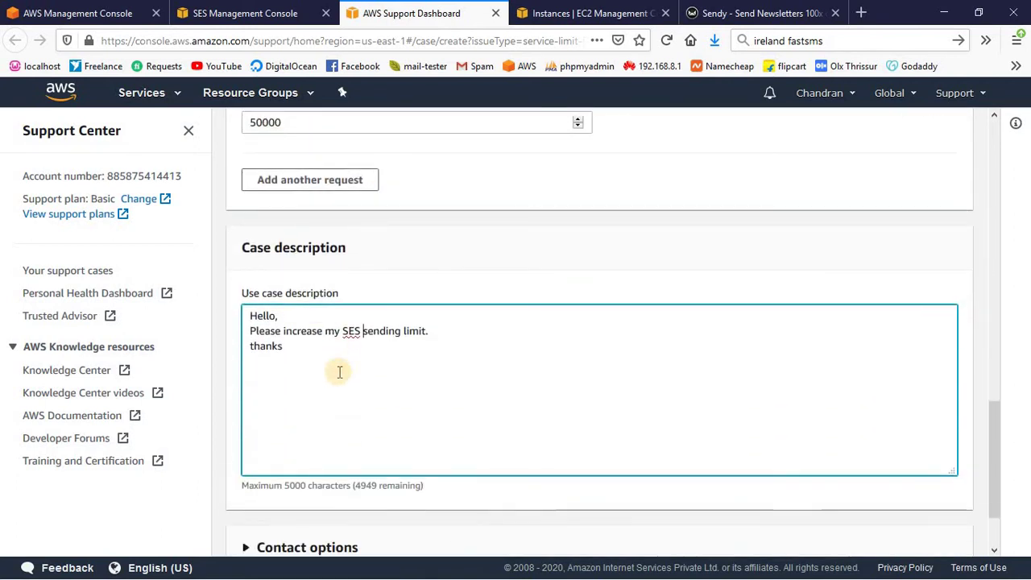
key("ctrl+a")
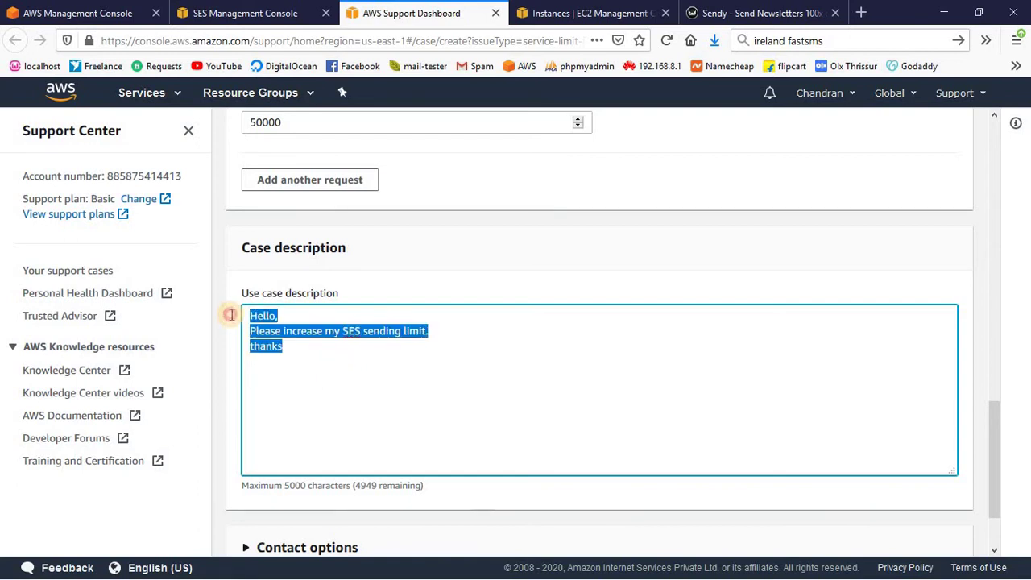
left_click(527, 366)
scroll(531, 366, "down", 1)
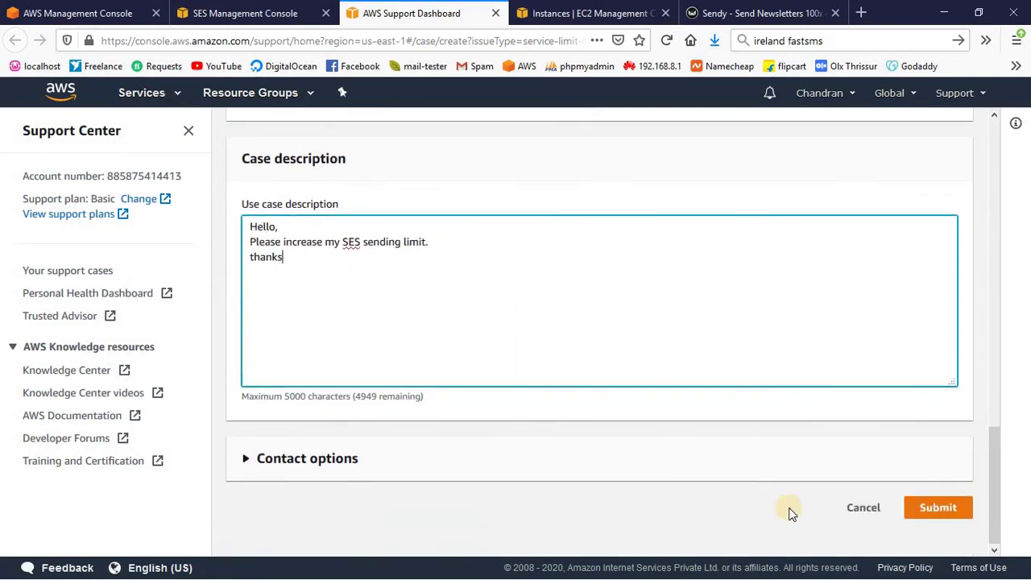
left_click(942, 516)
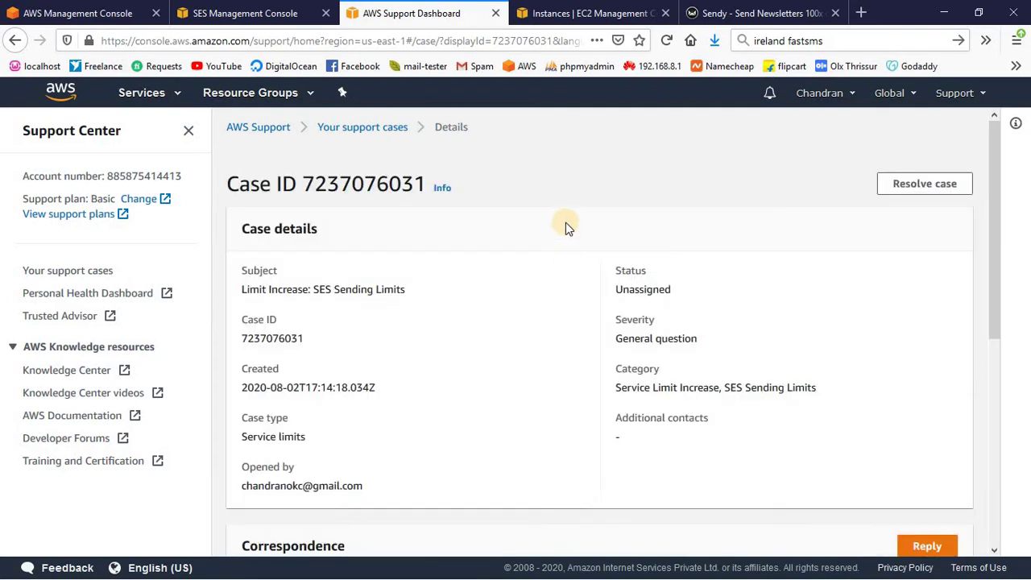
- Start a new EC2 instance launch and pick the Ubuntu Server 18.04 LTS image
left_click(566, 16)
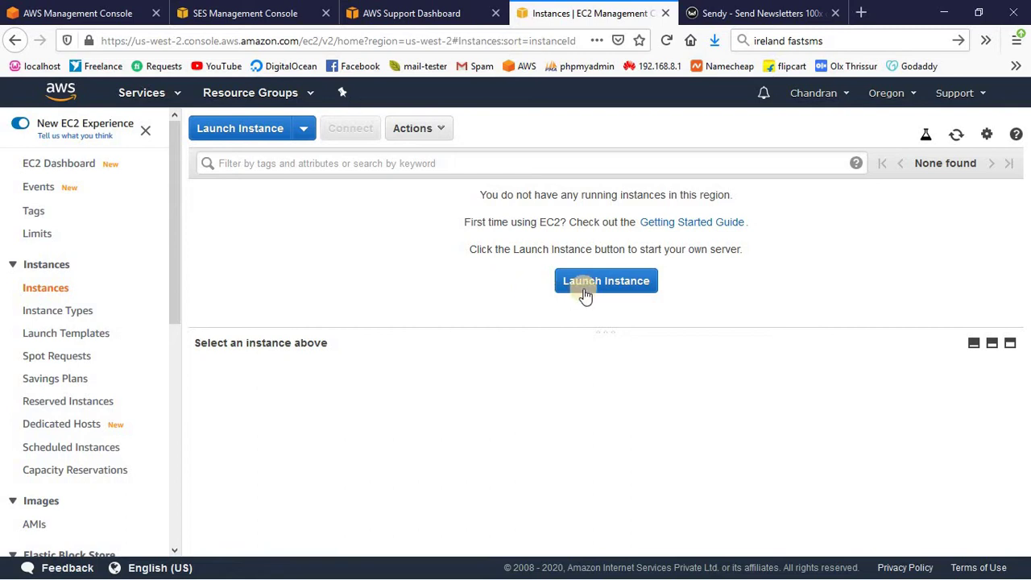
left_click(634, 285)
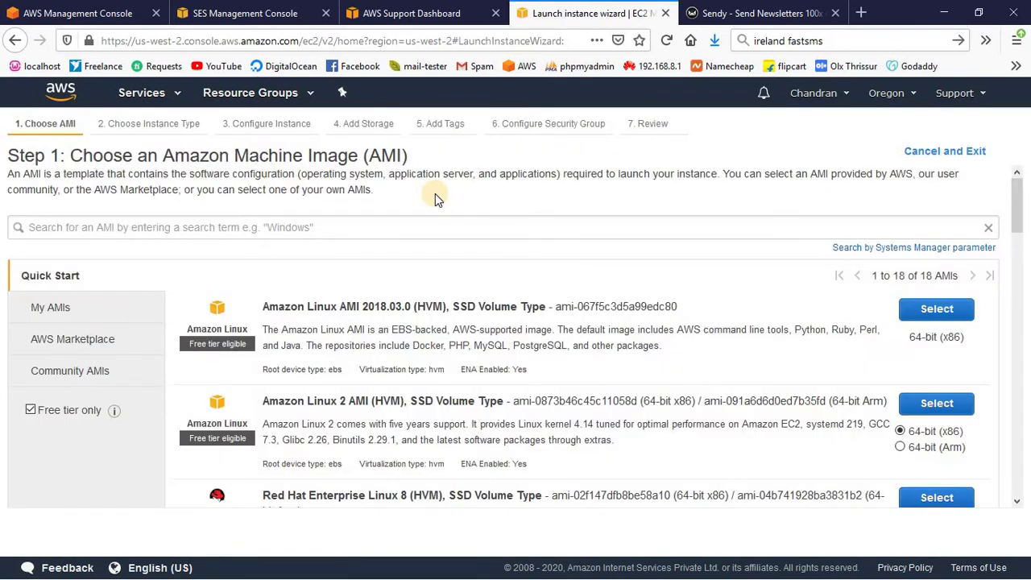
mouse_move(121, 411)
scroll(379, 387, "down", 4)
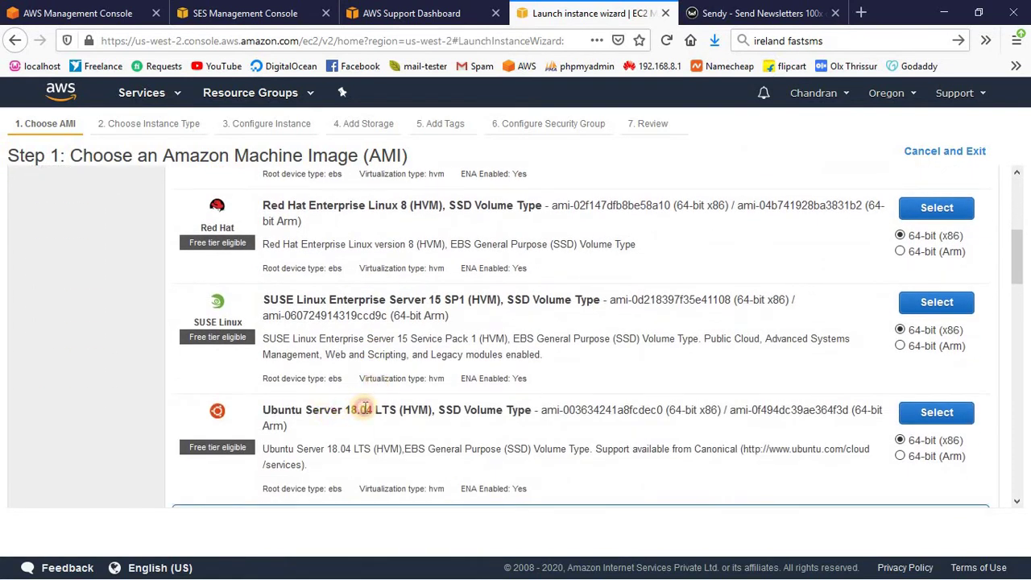
left_click(955, 415)
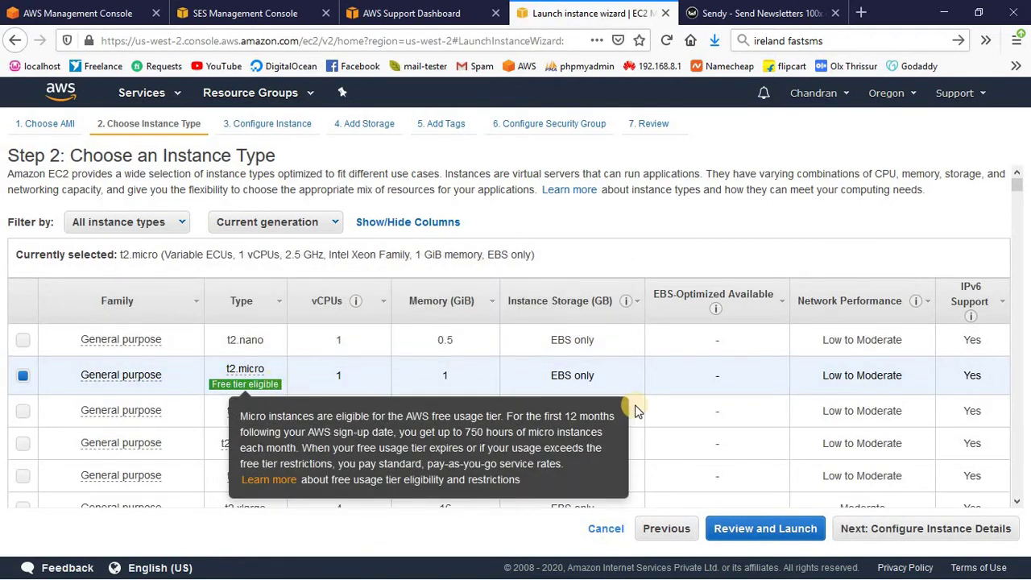
- Advance past instance details and enlarge the root volume from 8 to 30 GiB
left_click(906, 531)
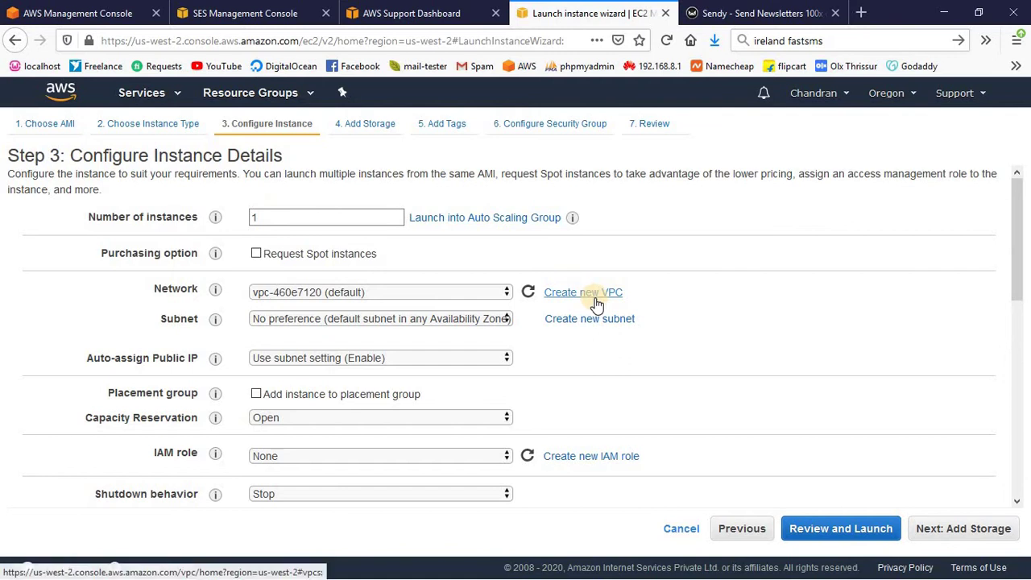
left_click(953, 530)
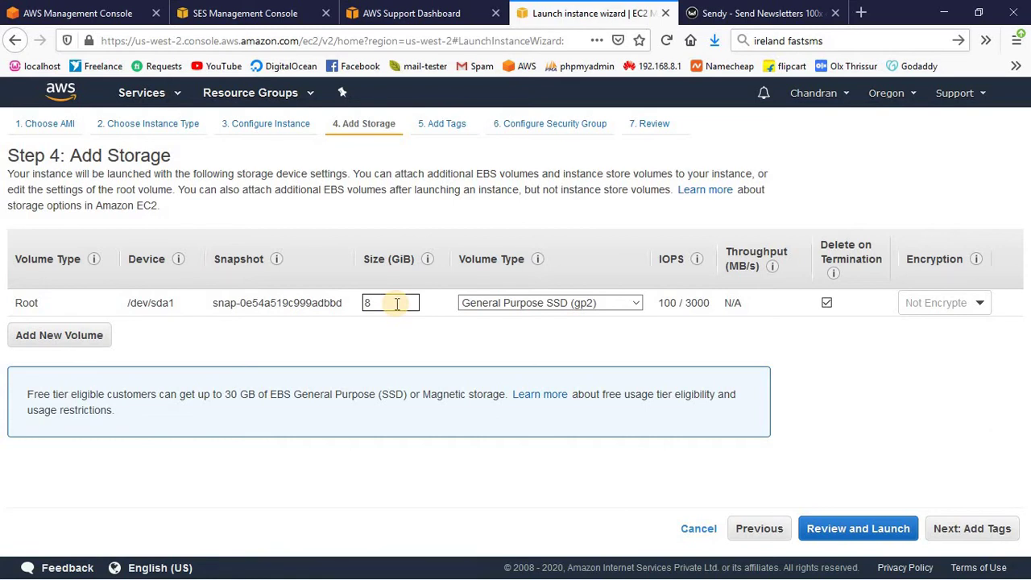
double_click(397, 304)
type("30")
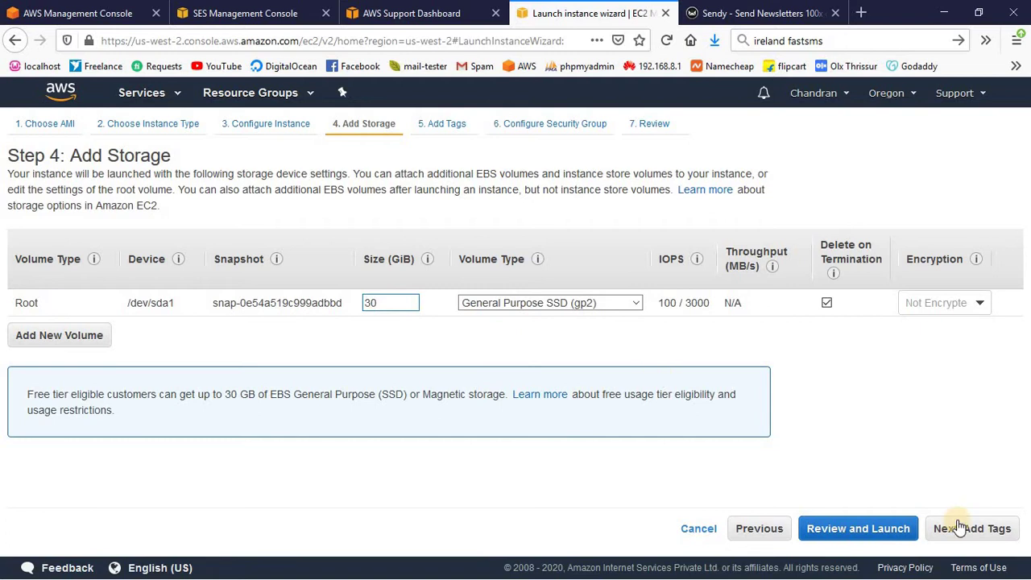
left_click(971, 528)
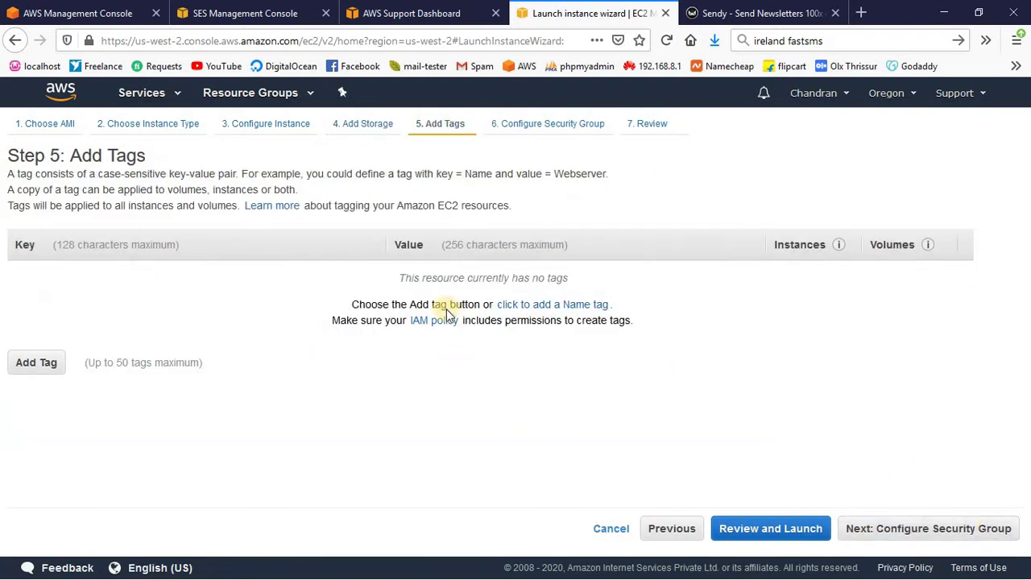
- Name the new security group 'linux'
left_click(939, 531)
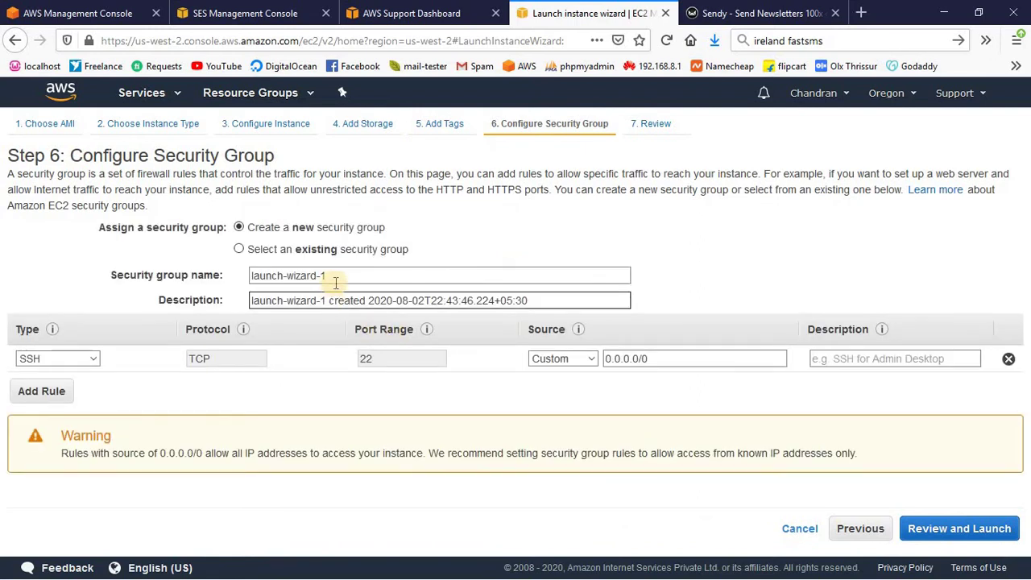
left_click_drag(348, 276, 222, 272)
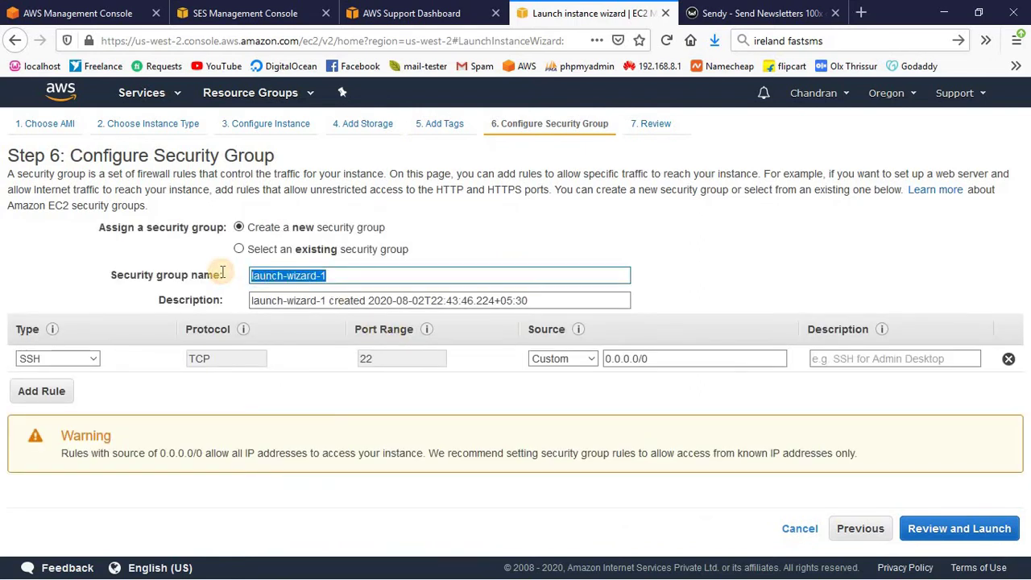
key("BackSpace")
type("linux")
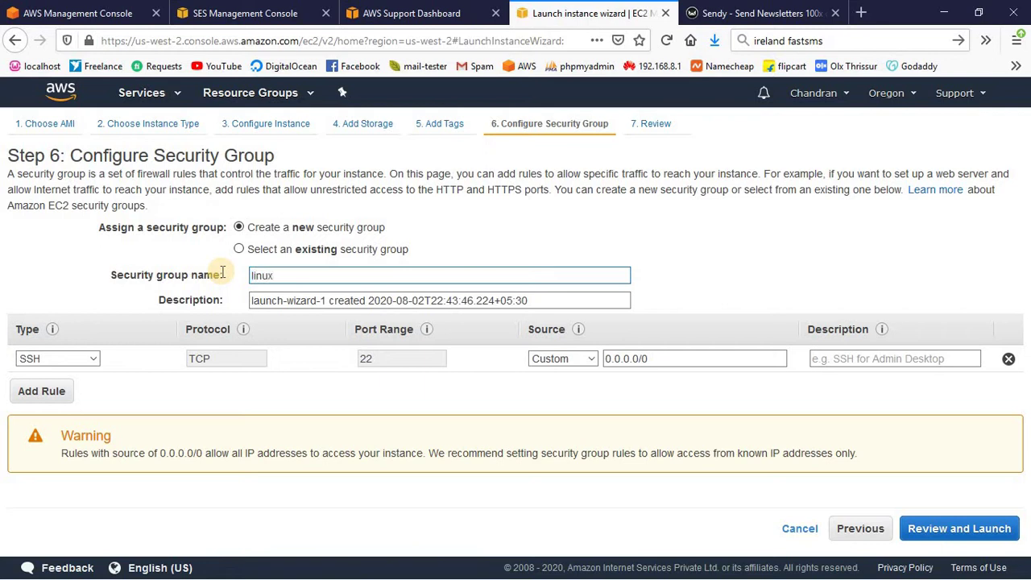
- Add HTTP and HTTPS inbound rules alongside SSH and proceed to the launch review
left_click(51, 395)
left_click(85, 386)
key("h")
left_click(53, 419)
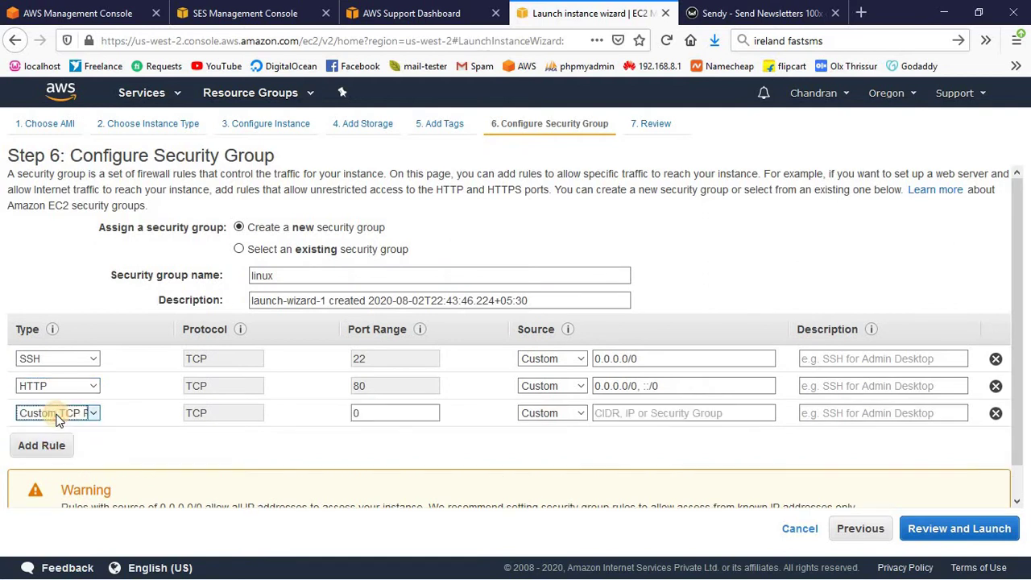
key("h")
key("h")
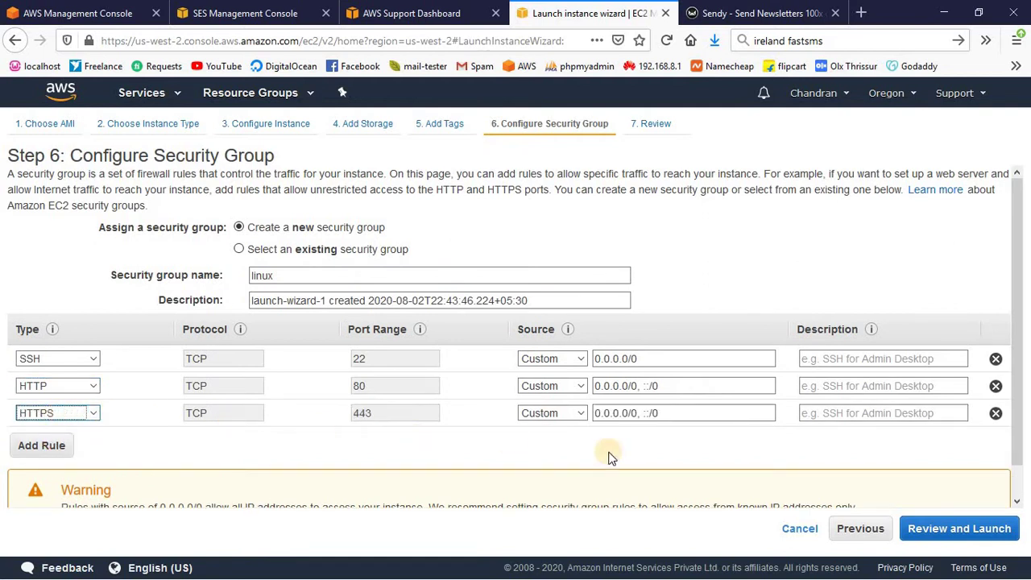
left_click(969, 533)
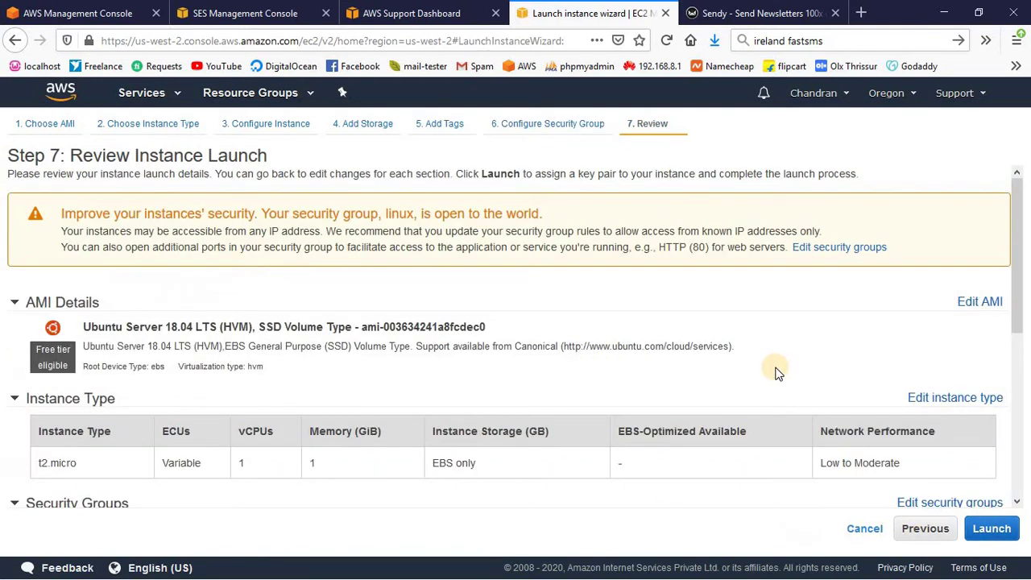
- Begin the launch from the review page and bring up the key pair options
scroll(659, 315, "down", 5)
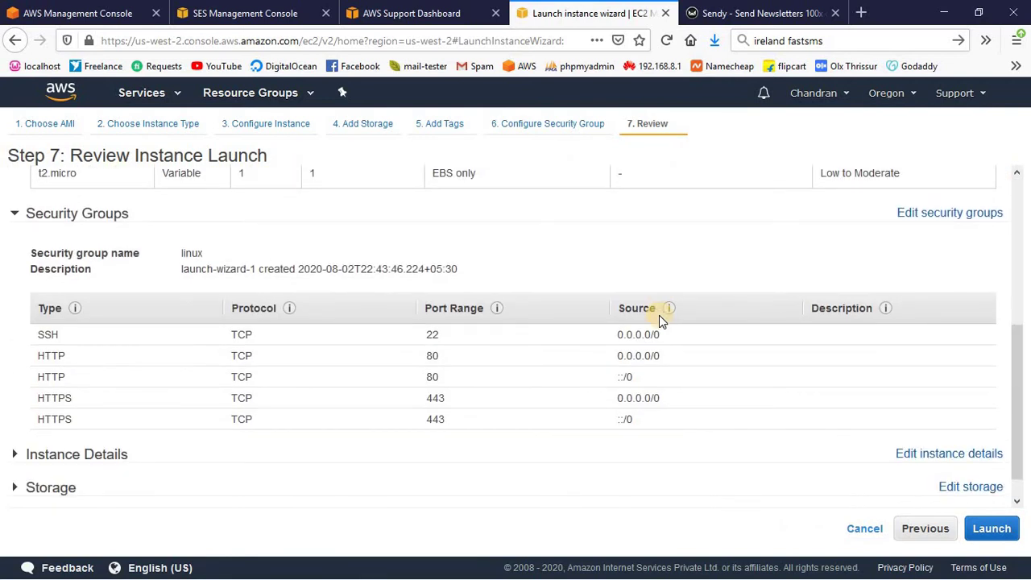
scroll(708, 331, "down", 1)
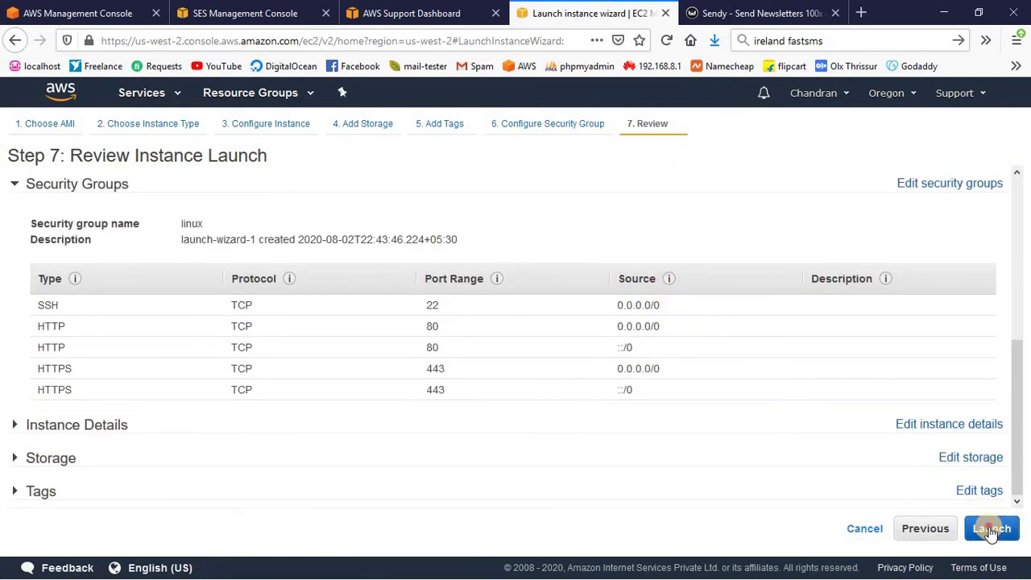
left_click(991, 528)
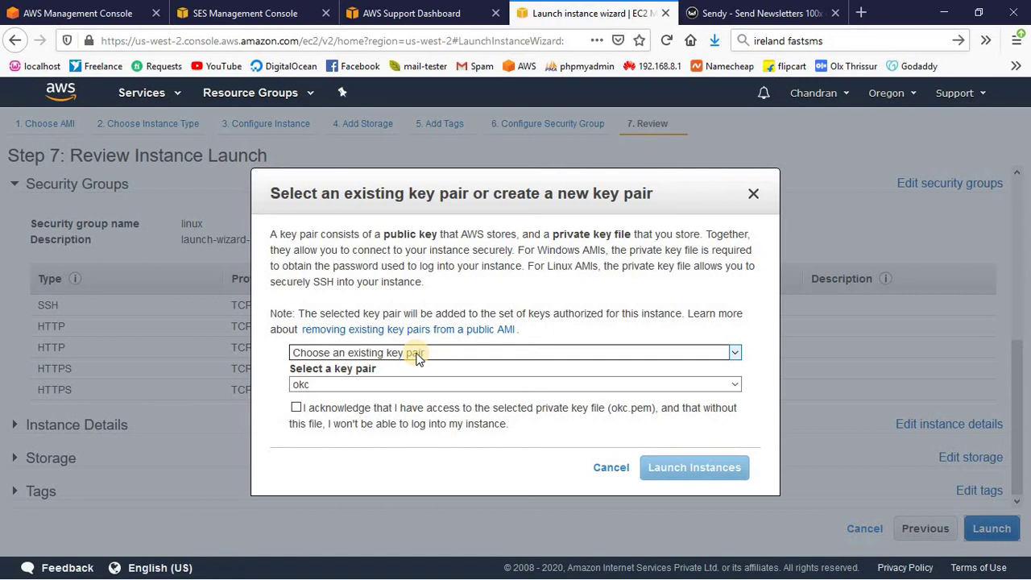
left_click(418, 355)
left_click(418, 354)
left_click(419, 355)
left_click(417, 353)
- Create and download a new named key pair, then launch the instance
left_click(359, 390)
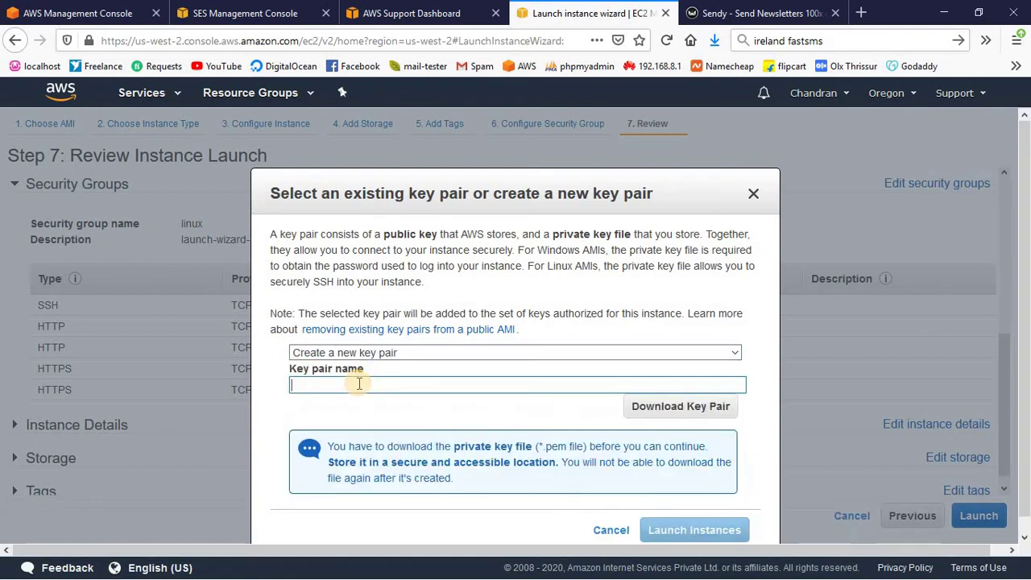
type("ineeshoc")
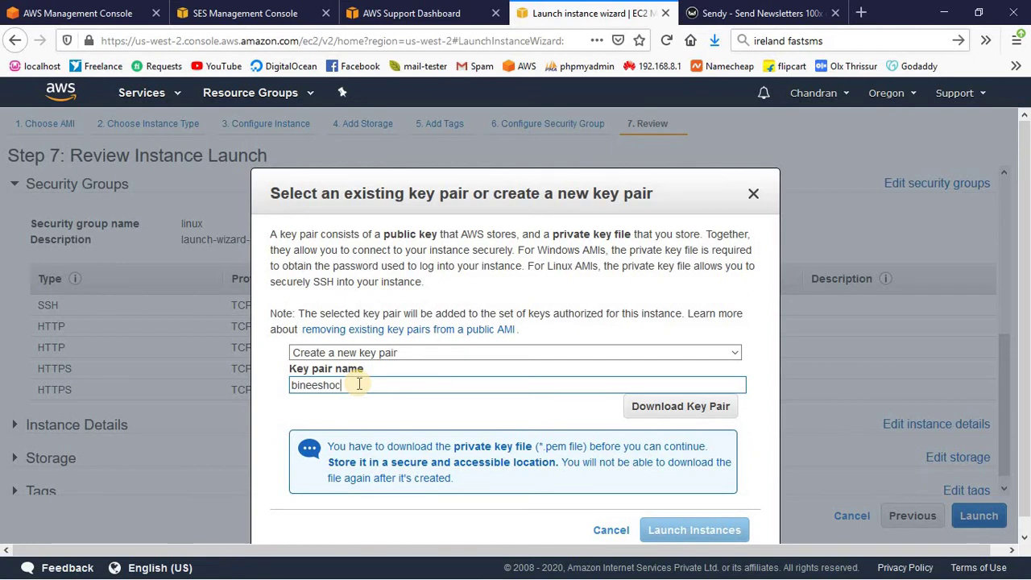
left_click(652, 409)
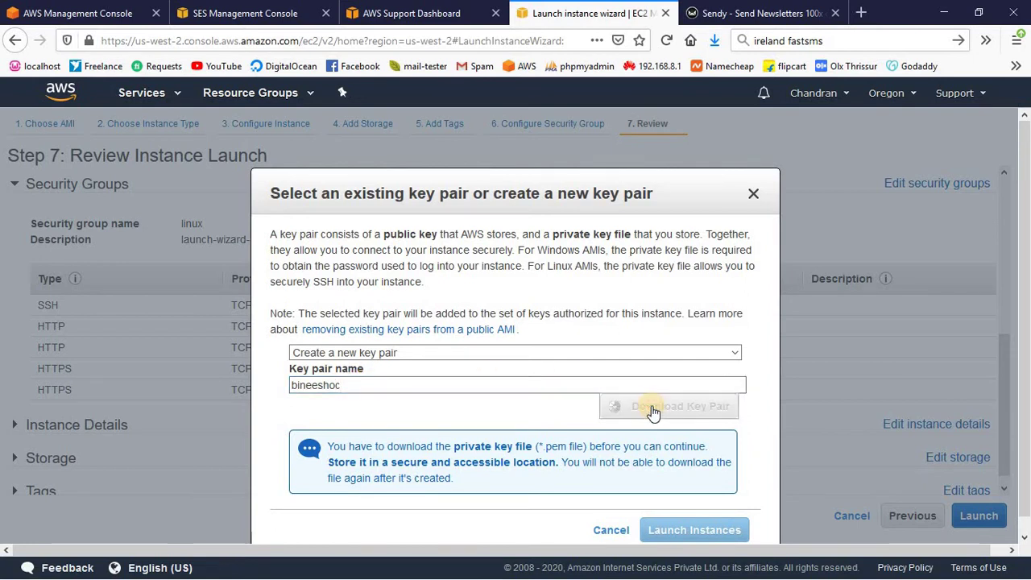
left_click(708, 518)
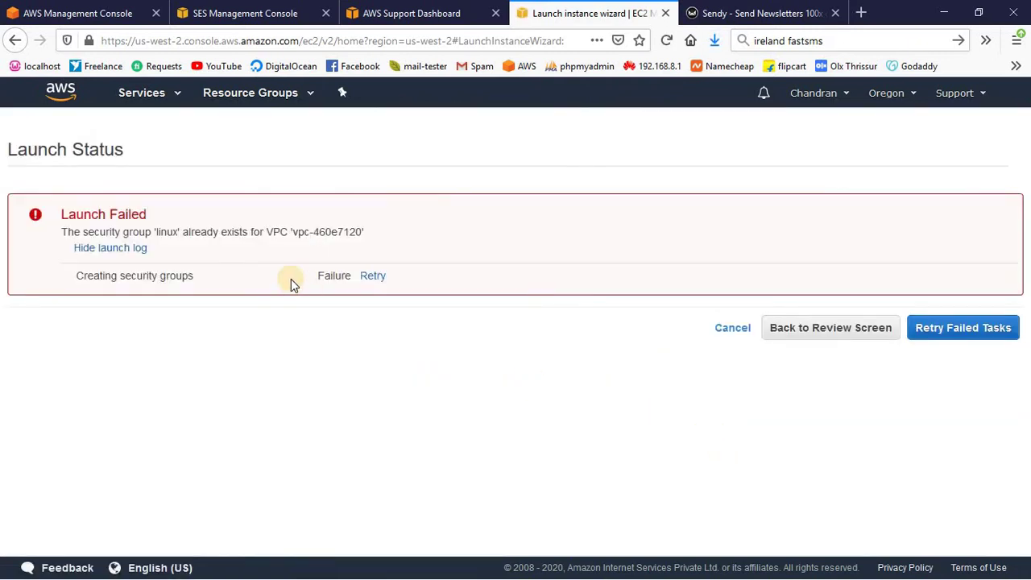
- Retry the failed launch, open the new instance, and copy its public IPv4 address
left_click(373, 275)
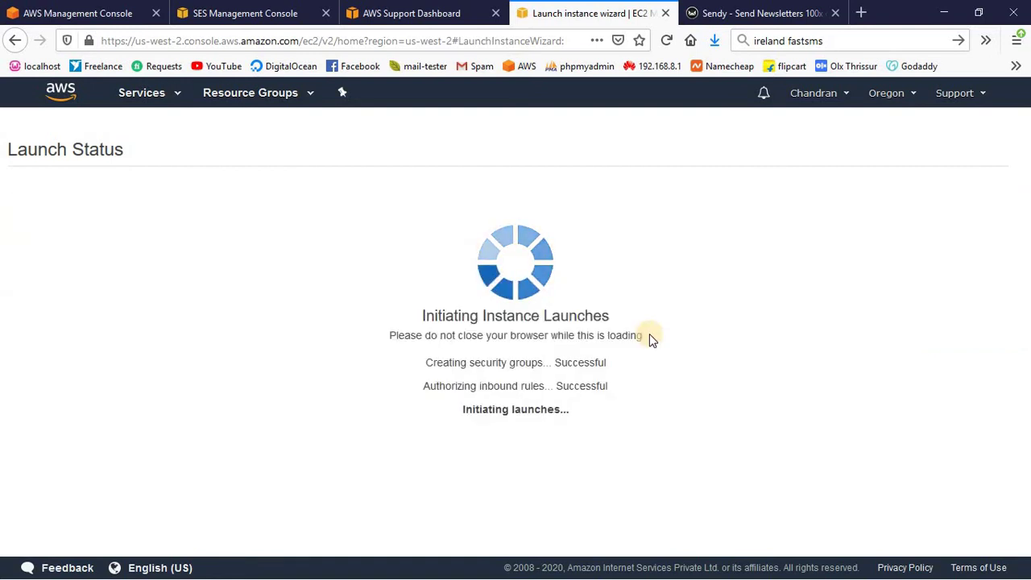
left_click(379, 234)
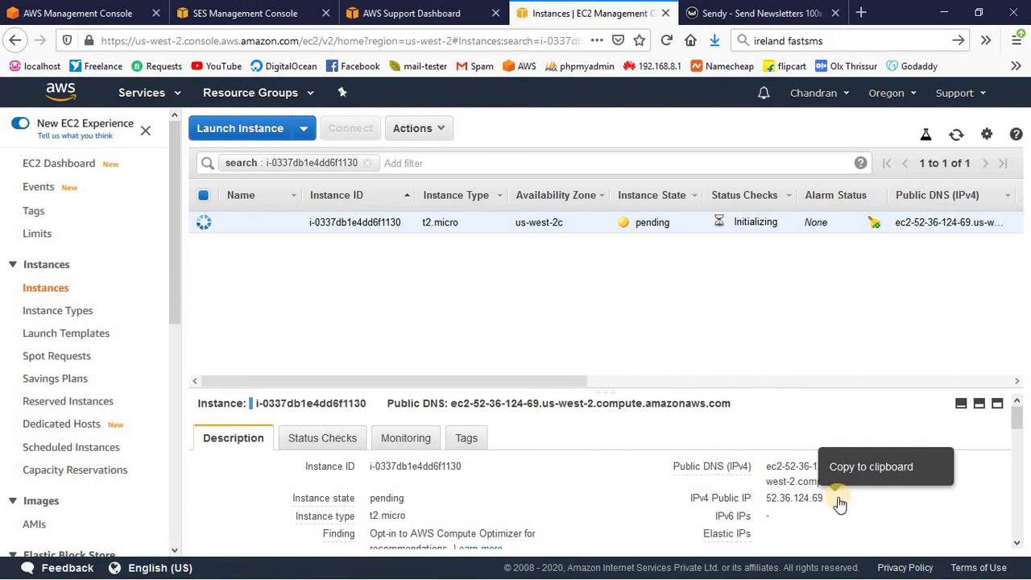
left_click(839, 502)
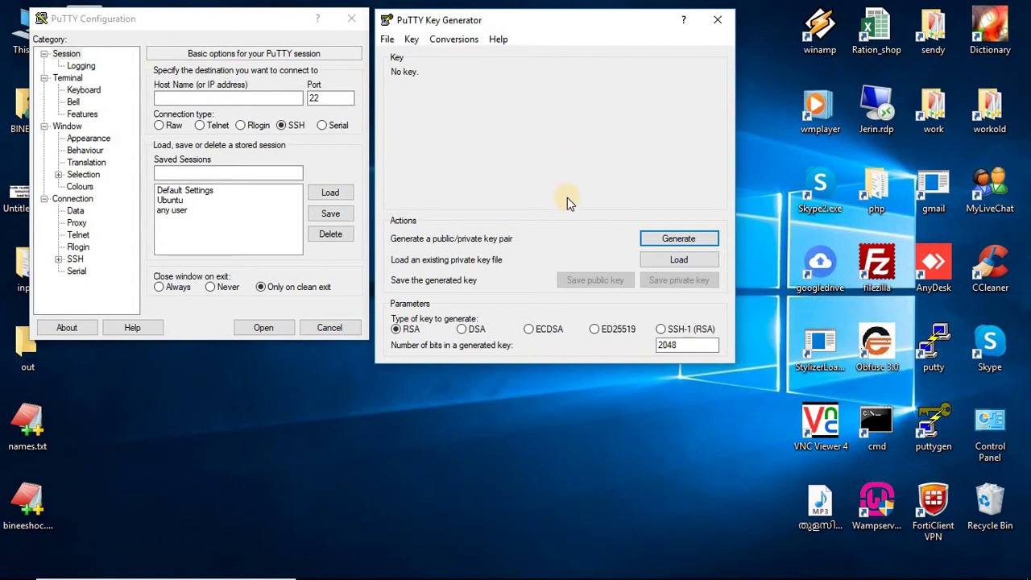
- Load the downloaded .pem key into PuTTYgen
left_click(654, 262)
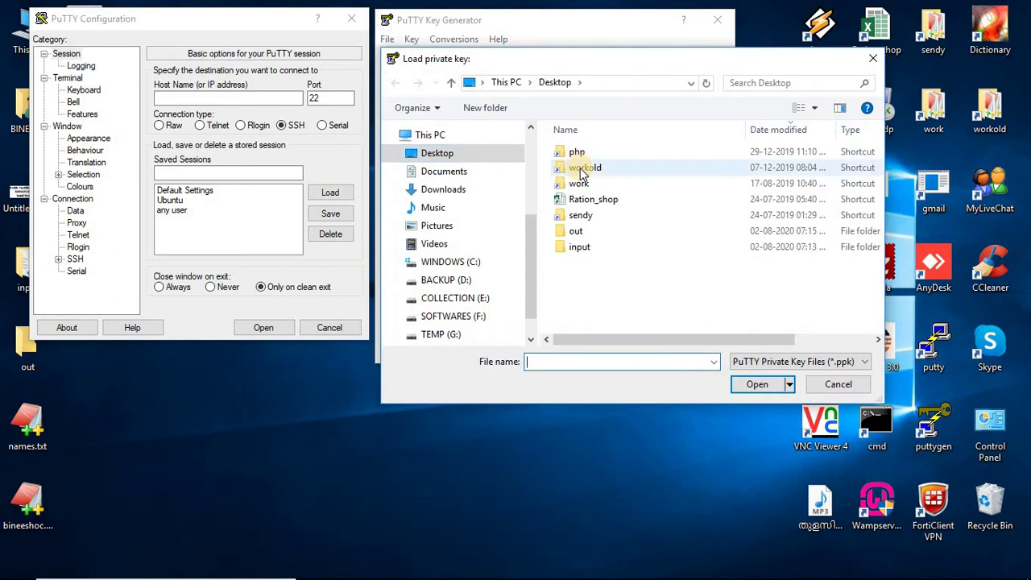
type("bin")
key("Down")
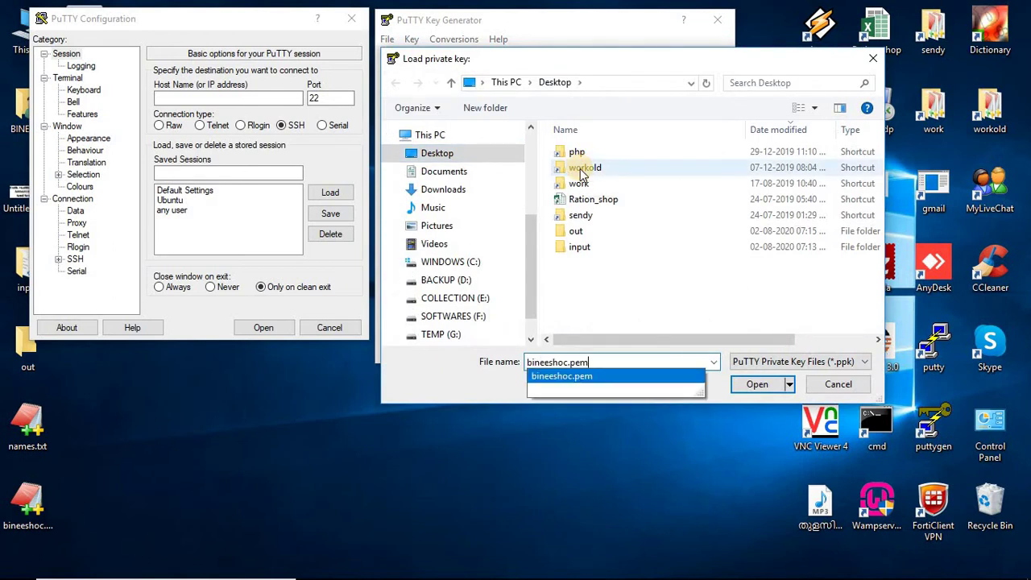
key("Return")
left_click(599, 337)
- Save the key without a passphrase as a .ppk private key file
left_click(679, 280)
left_click(522, 353)
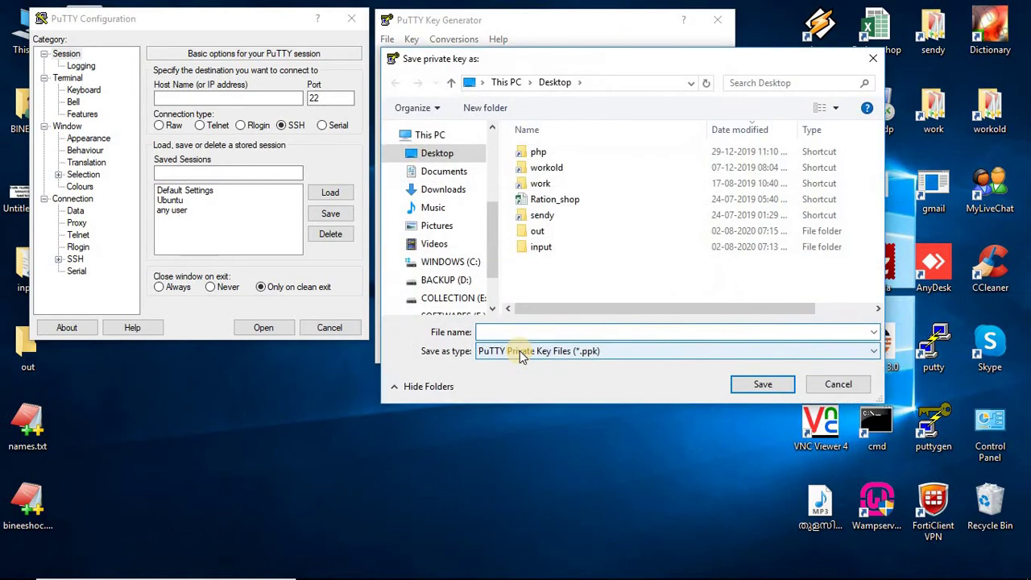
type("bineeshoc")
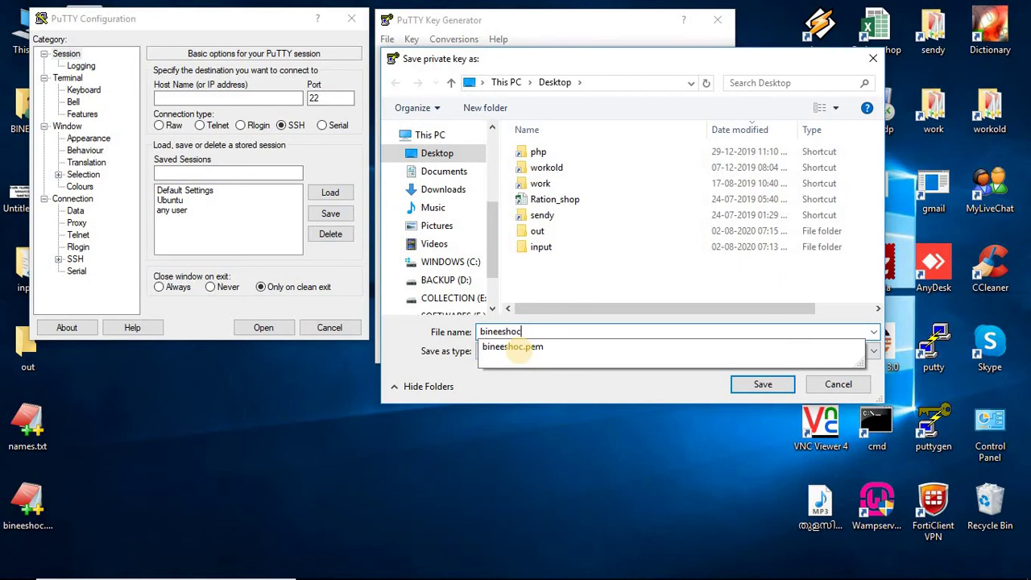
key("Return")
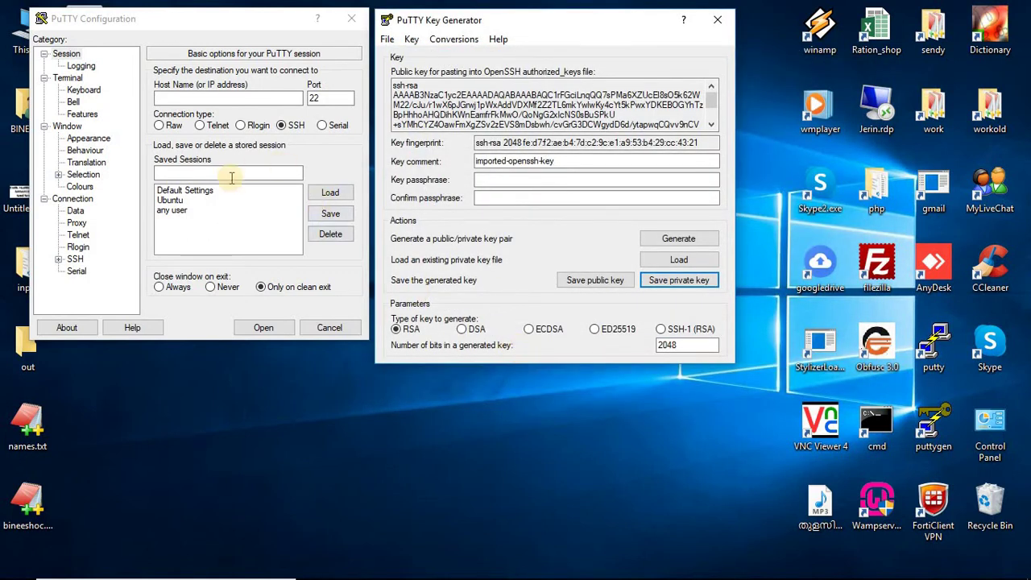
- Set the Ubuntu session's host to 52.36.124.69 and its SSH auth key to the converted .ppk
left_click(206, 201)
left_click(219, 97)
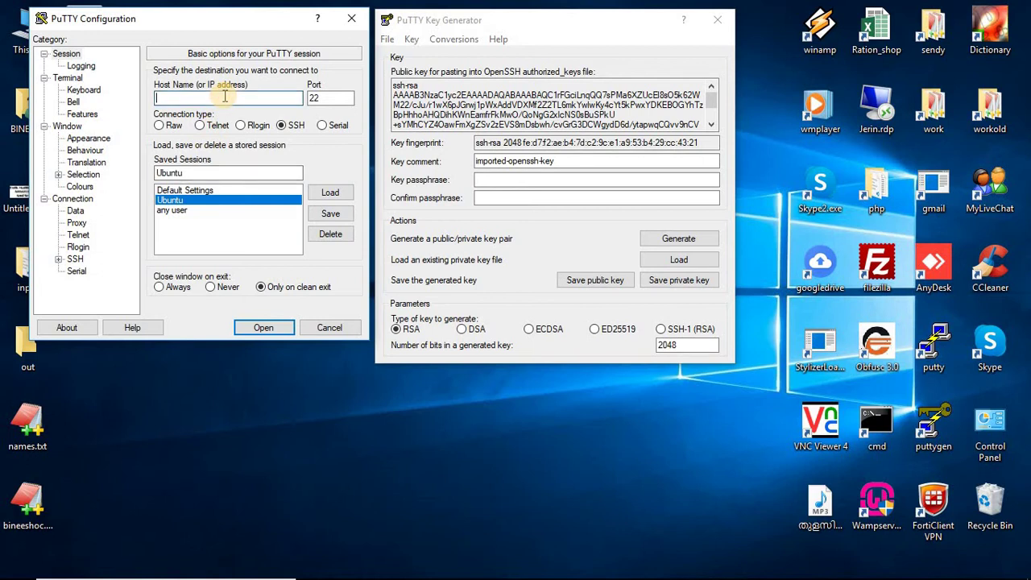
key("ctrl+v")
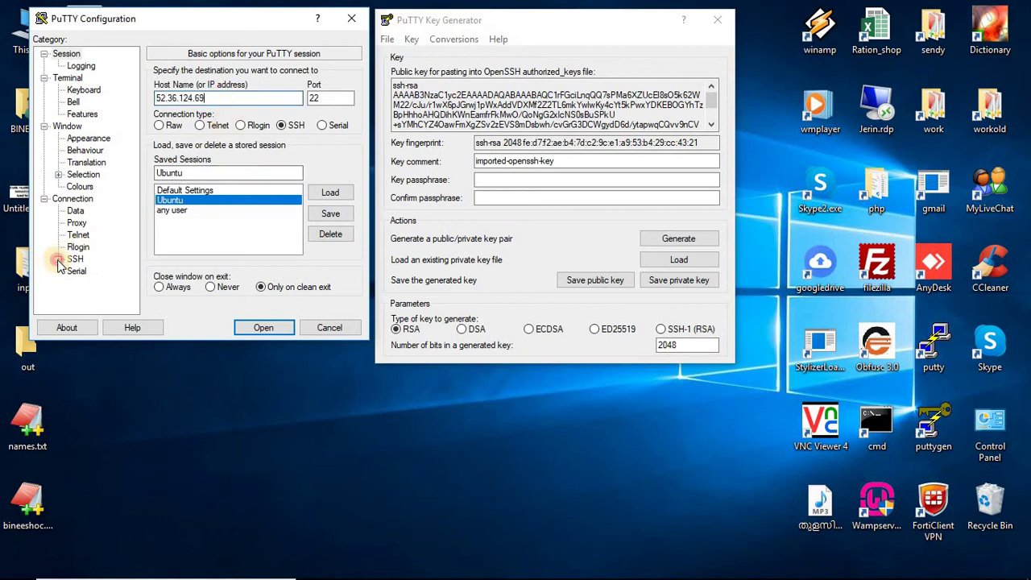
left_click(58, 259)
left_click(89, 253)
left_click(323, 223)
double_click(251, 135)
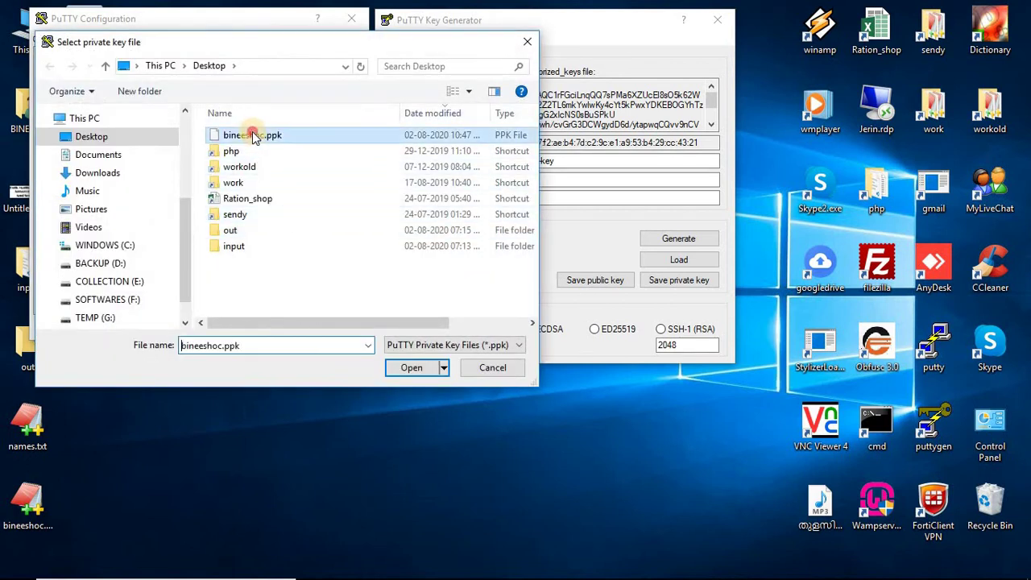
- Connect, accept the server's host key, and maximize the terminal
left_click(265, 328)
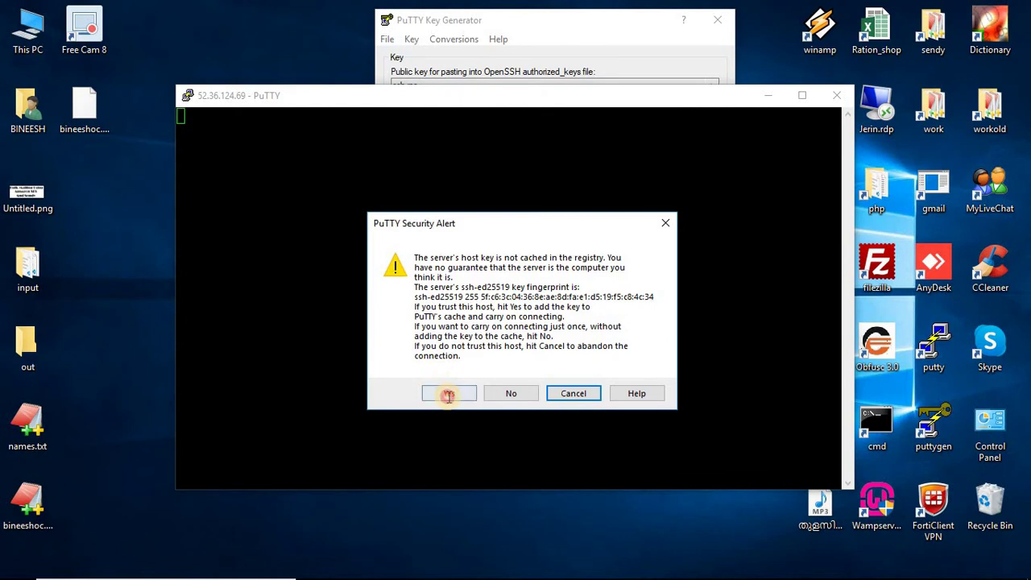
left_click(448, 395)
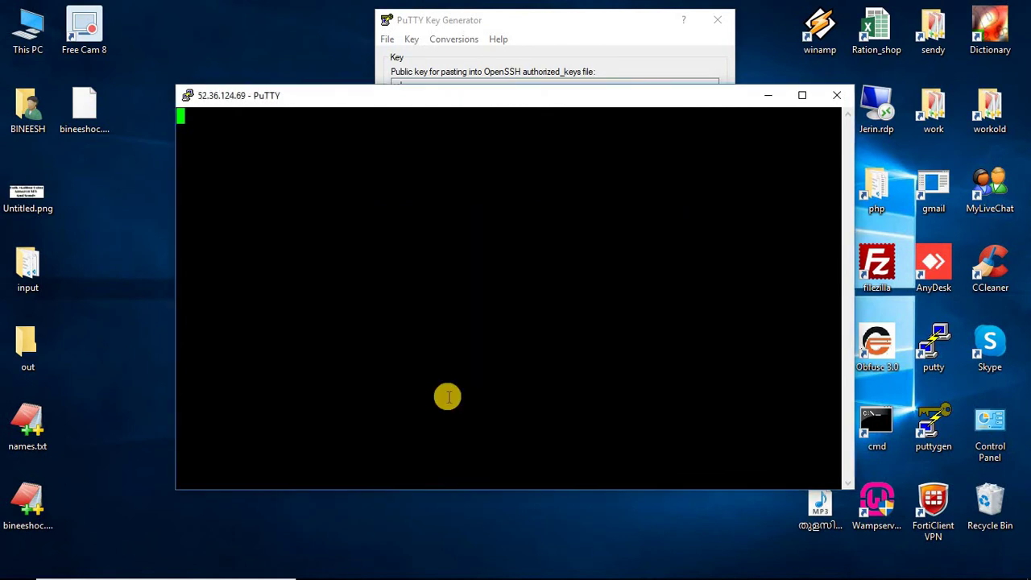
left_click(799, 96)
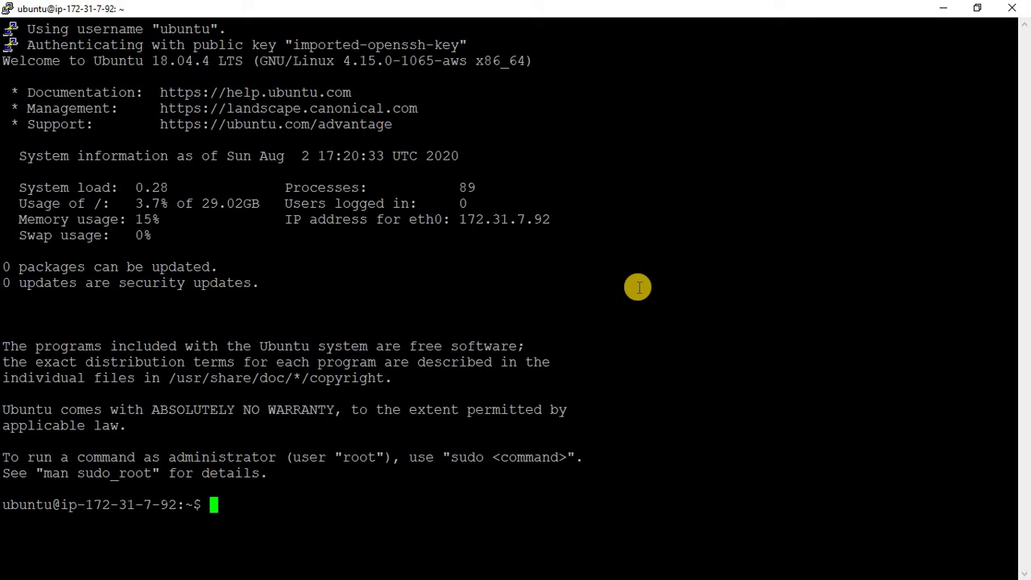
- Paste the first three command lines of Ubuntu_18_Nginx.sh from EditPlus into the PuTTY shell
key("alt+Tab")
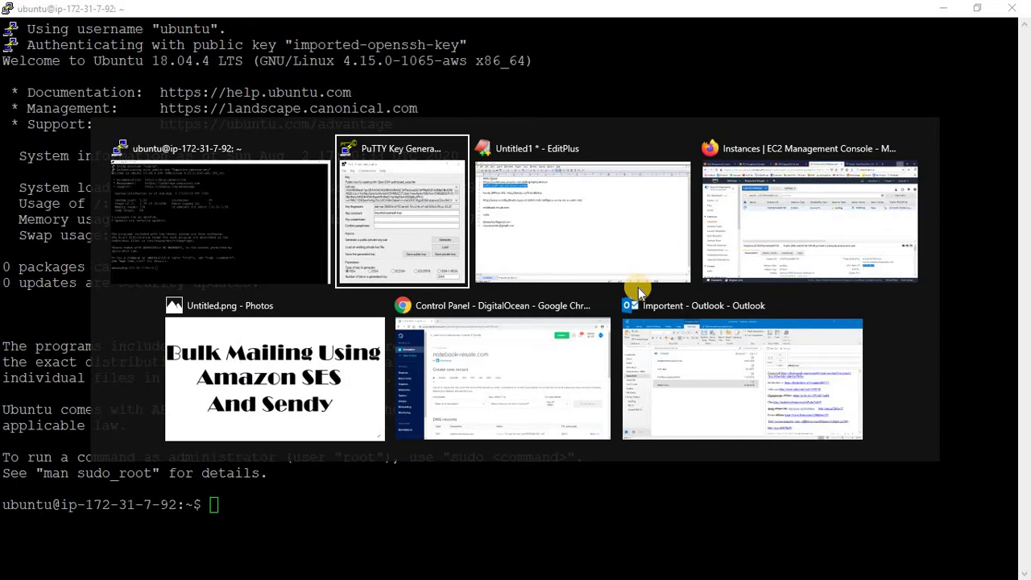
left_click(625, 286)
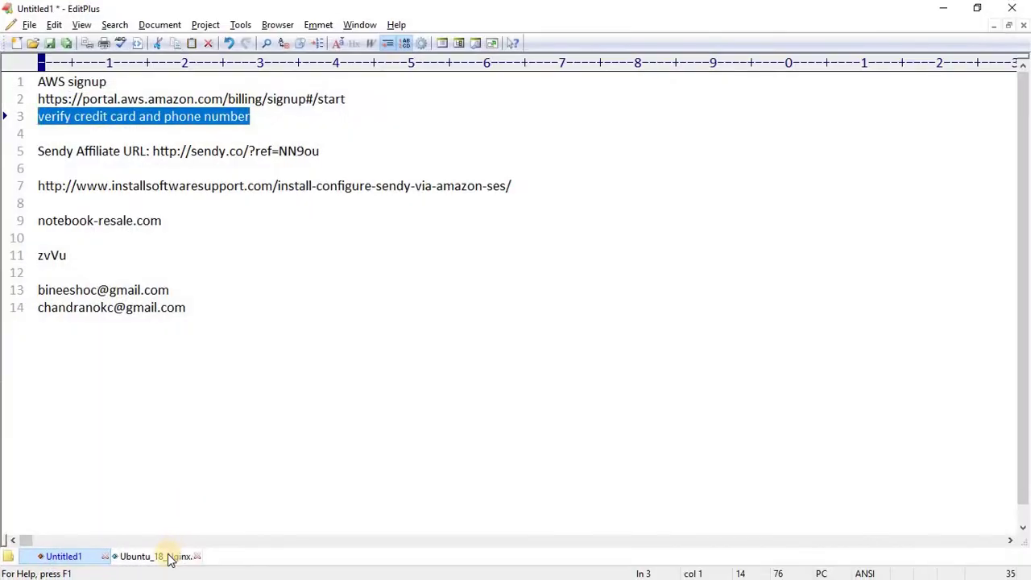
left_click(161, 557)
left_click_drag(121, 118, 16, 83)
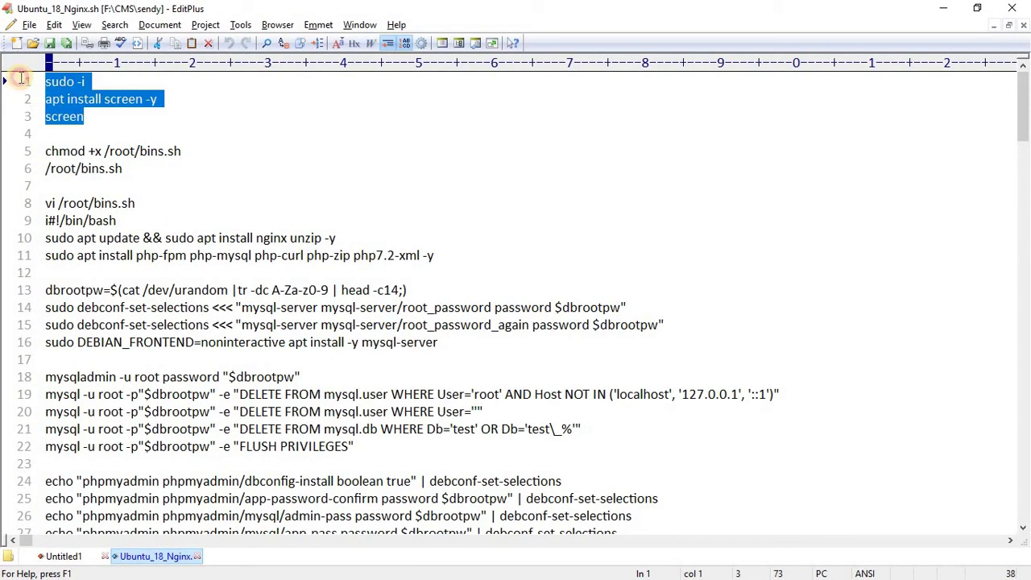
key("alt+Tab")
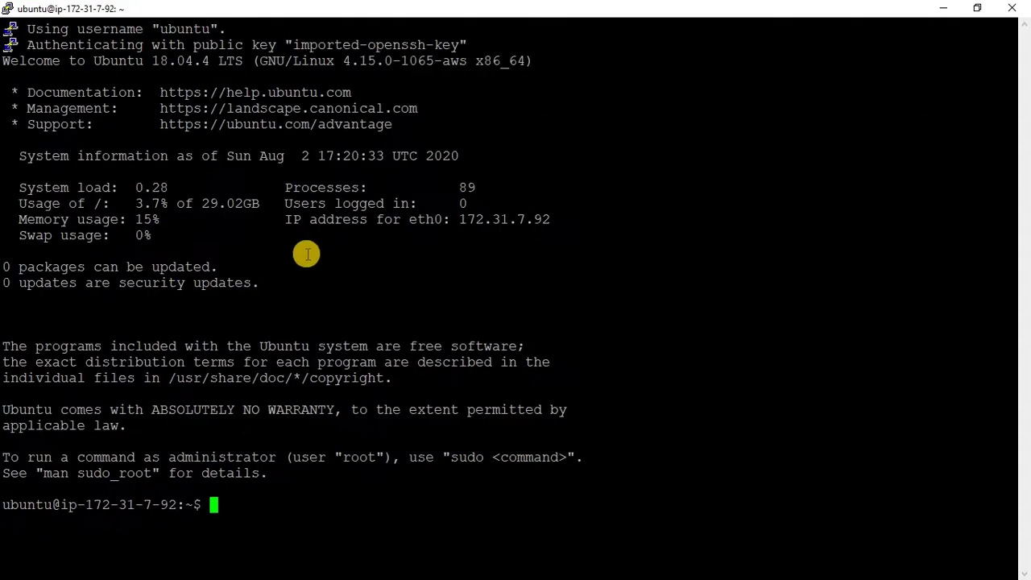
right_click(306, 254)
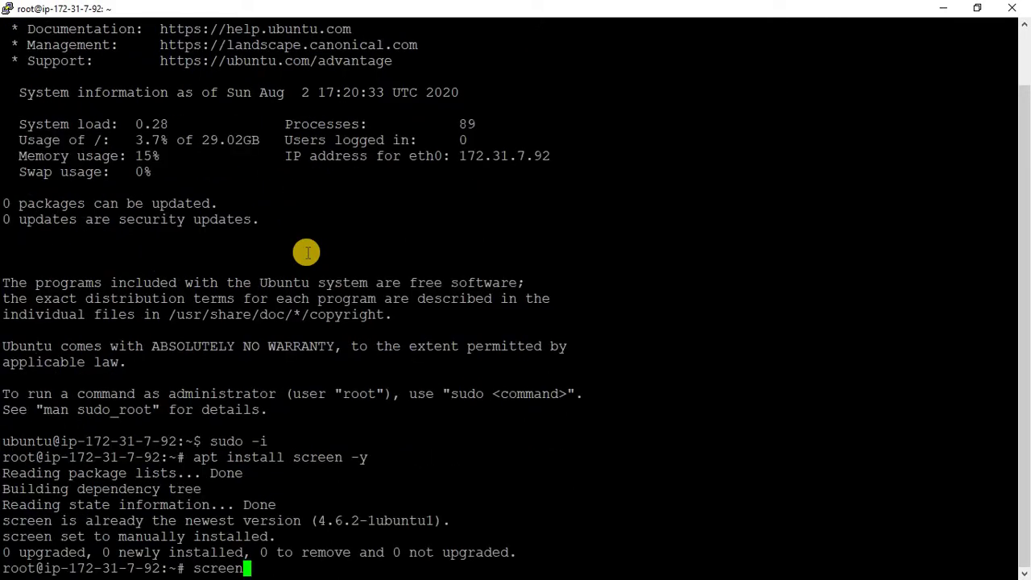
- Start a screen session and paste the script from line 8 onward, beginning with vi /root/bins.sh
key("alt+Tab")
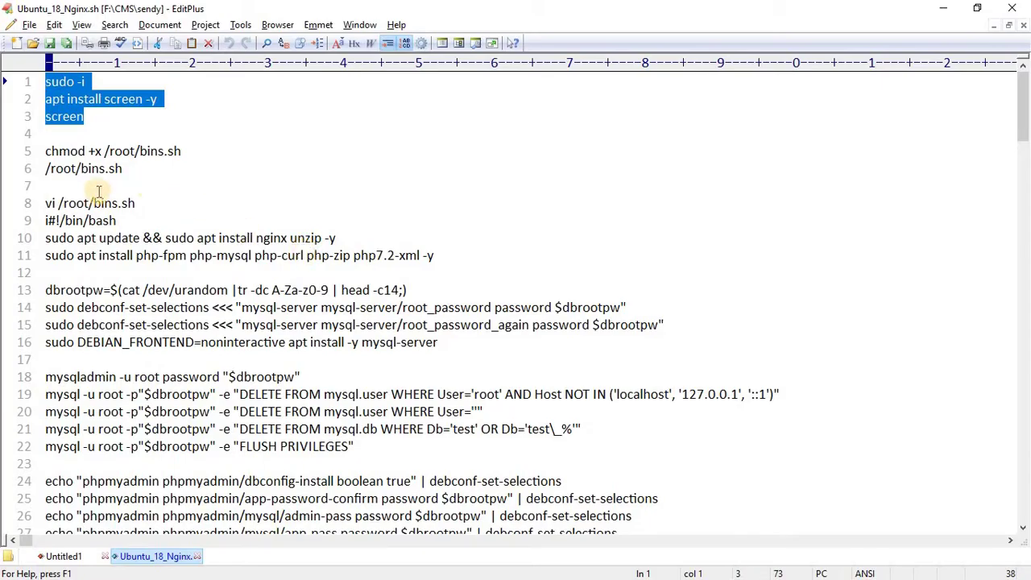
left_click(46, 202)
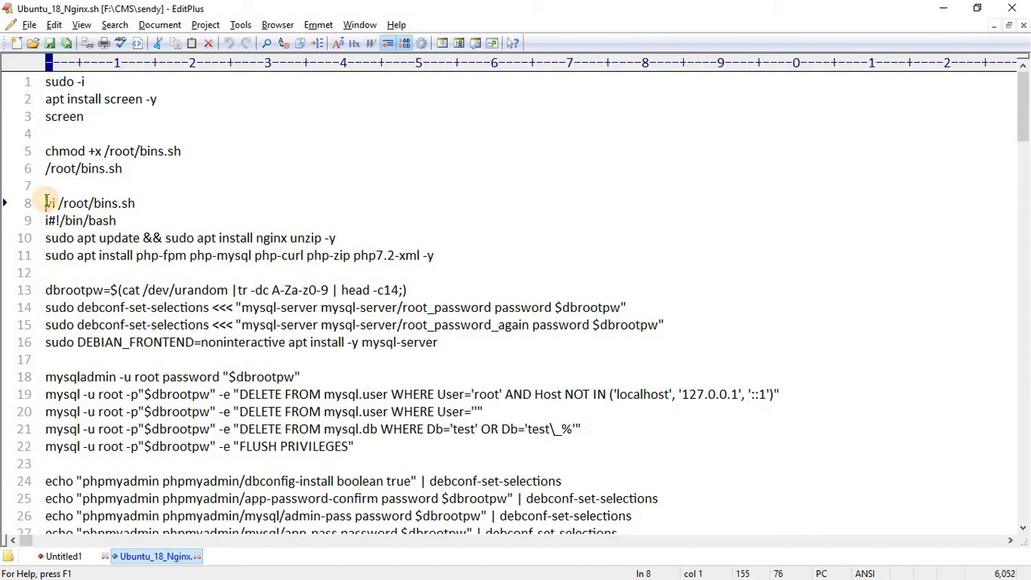
key("ctrl+shift+End")
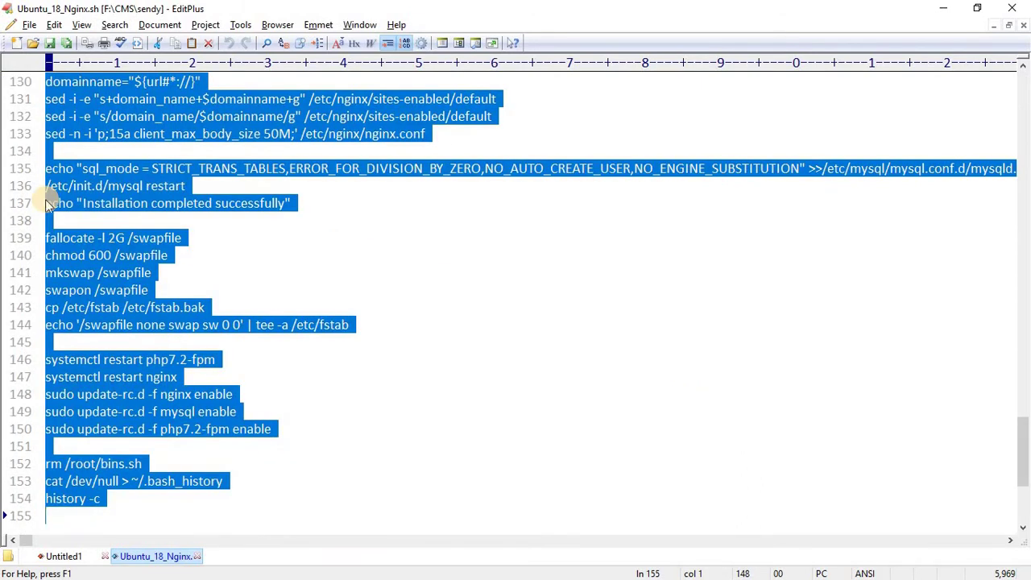
key("alt+Tab")
key("Return")
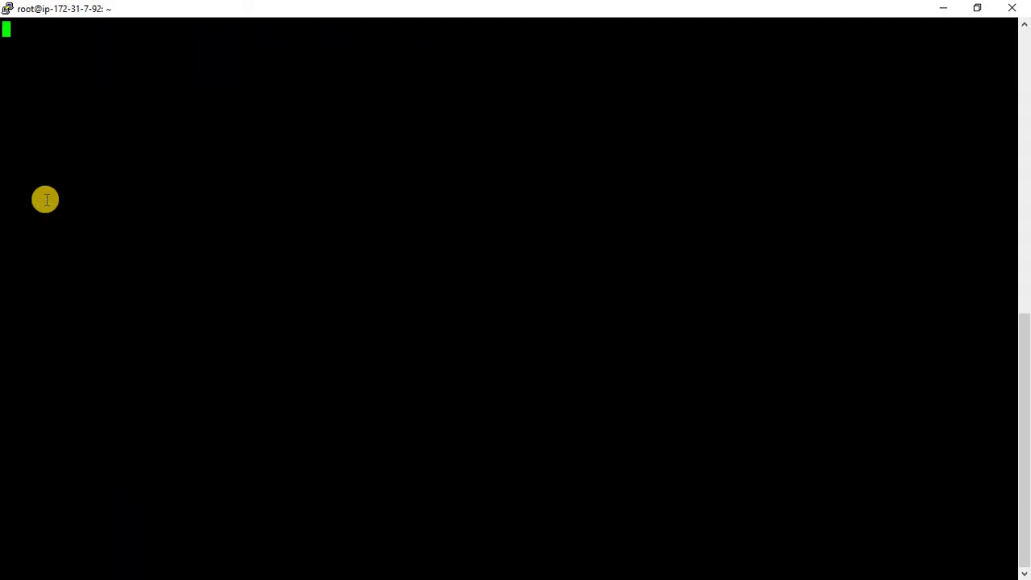
key("space")
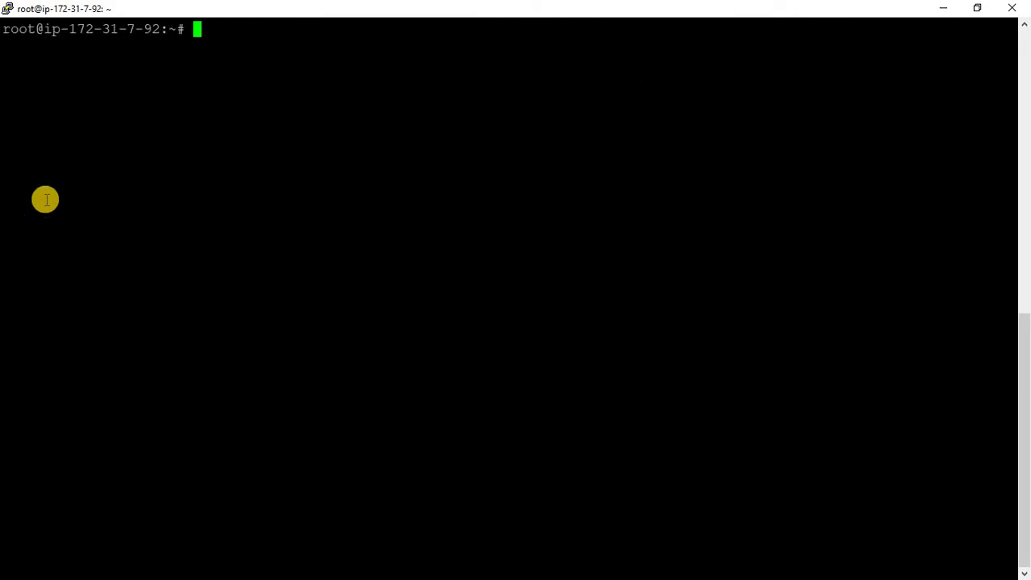
right_click(129, 169)
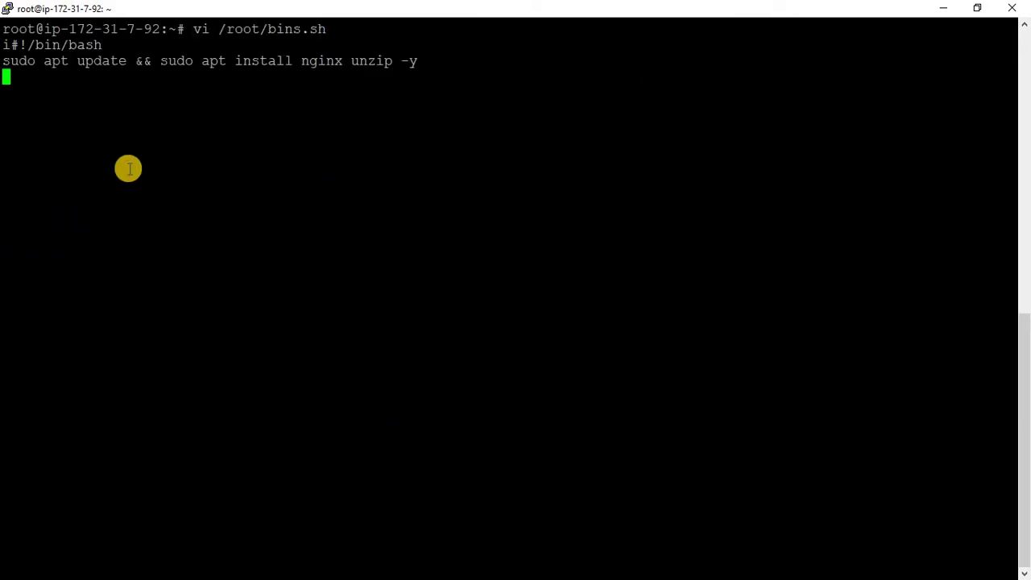
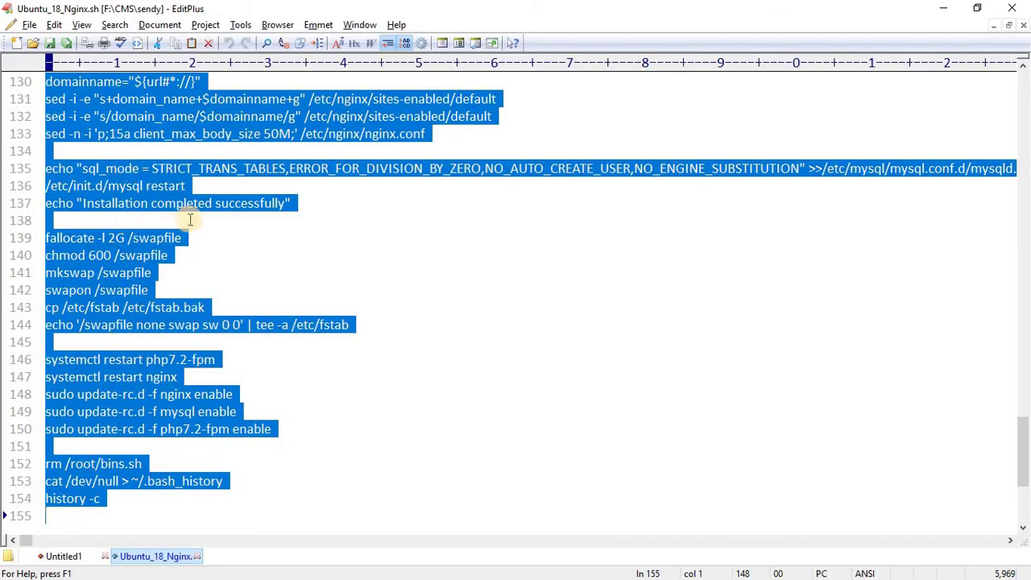
- Select lines 5–6 of Ubuntu_18_Nginx.sh, which make bins.sh executable and run it
scroll(185, 186, "up", 20)
scroll(177, 141, "up", 11)
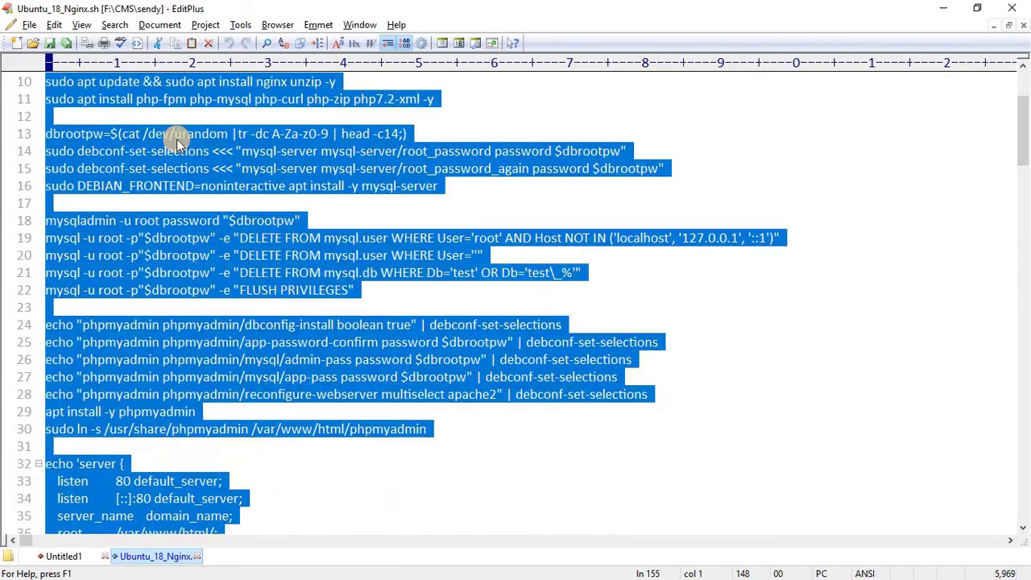
left_click(142, 166)
left_click_drag(4, 150, 4, 168)
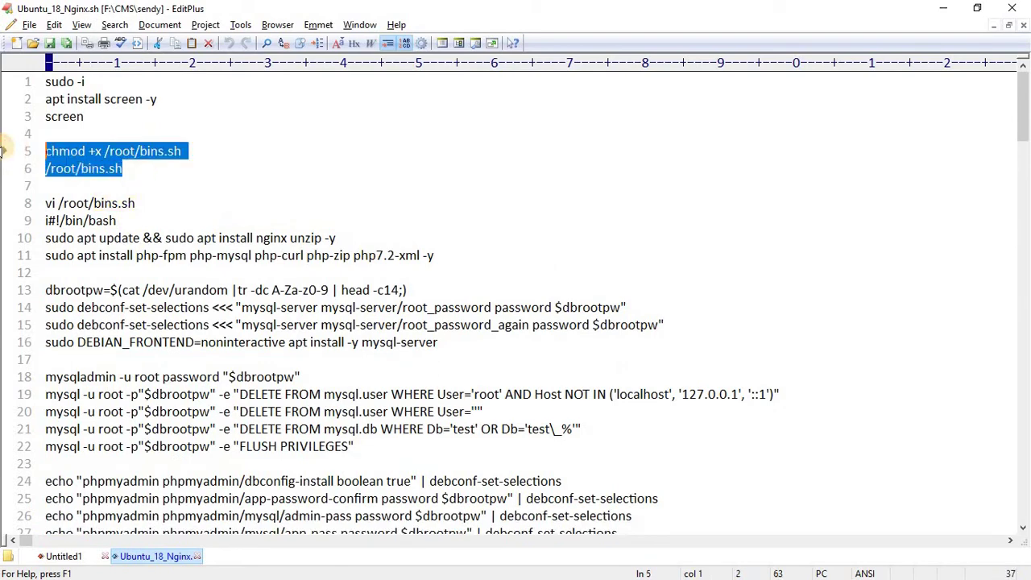
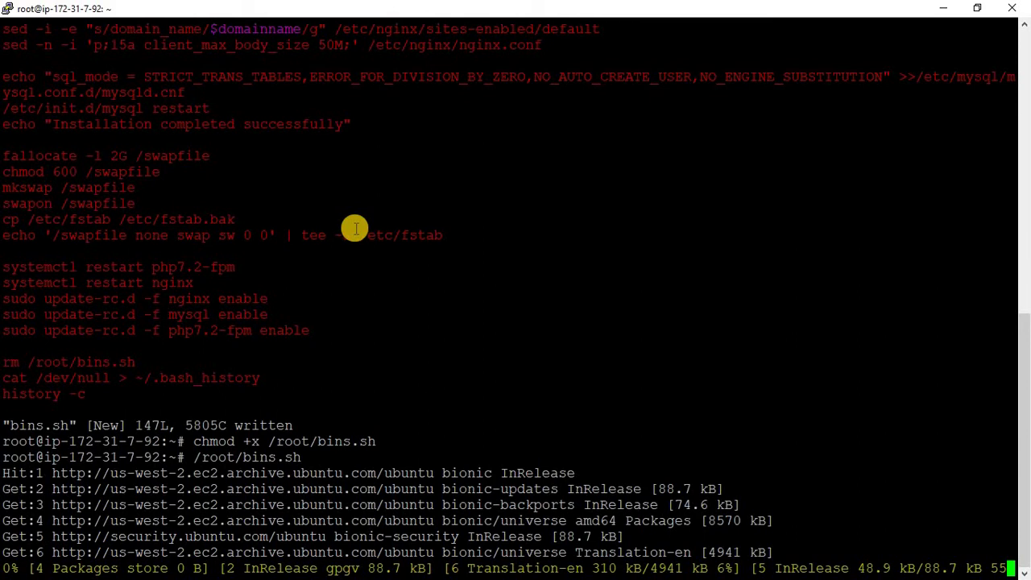
- While bins.sh runs, switch to the Firefox window showing the EC2 instances page
key("alt+Tab")
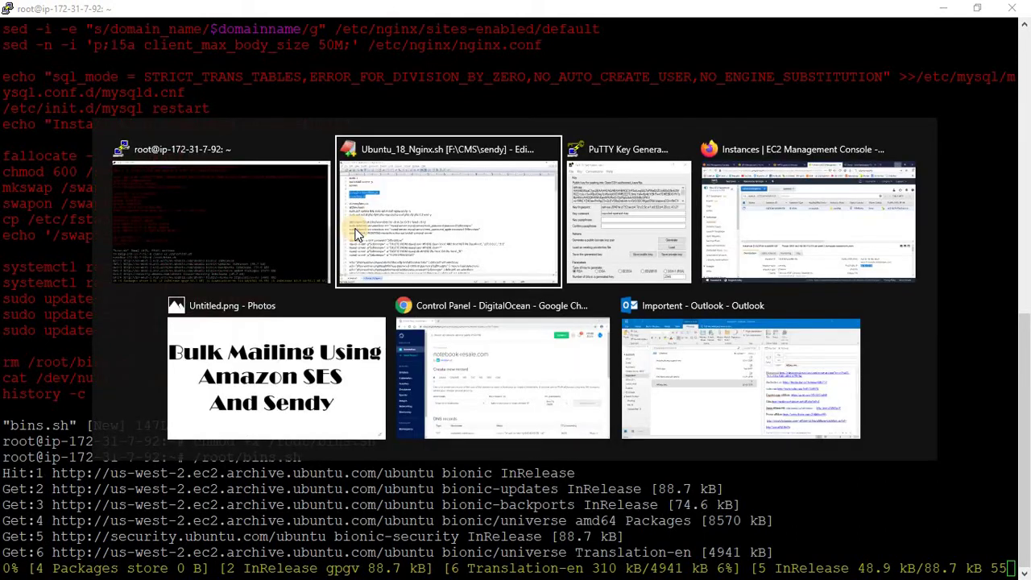
key("alt+Tab")
key("alt+Tab")
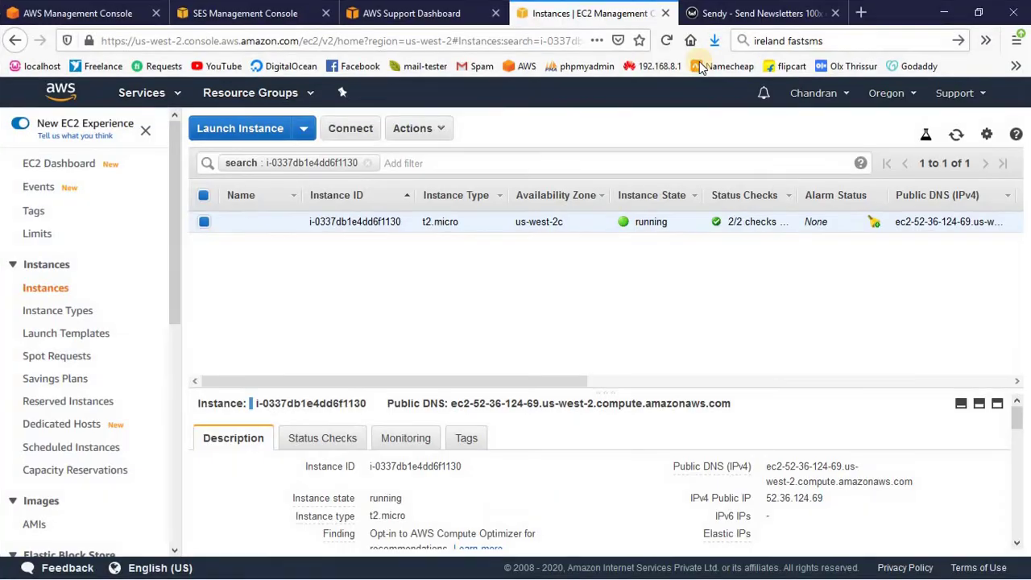
- Check Sendy's one-time fee on the sendy.co pricing page, then return to PuTTY
left_click(714, 13)
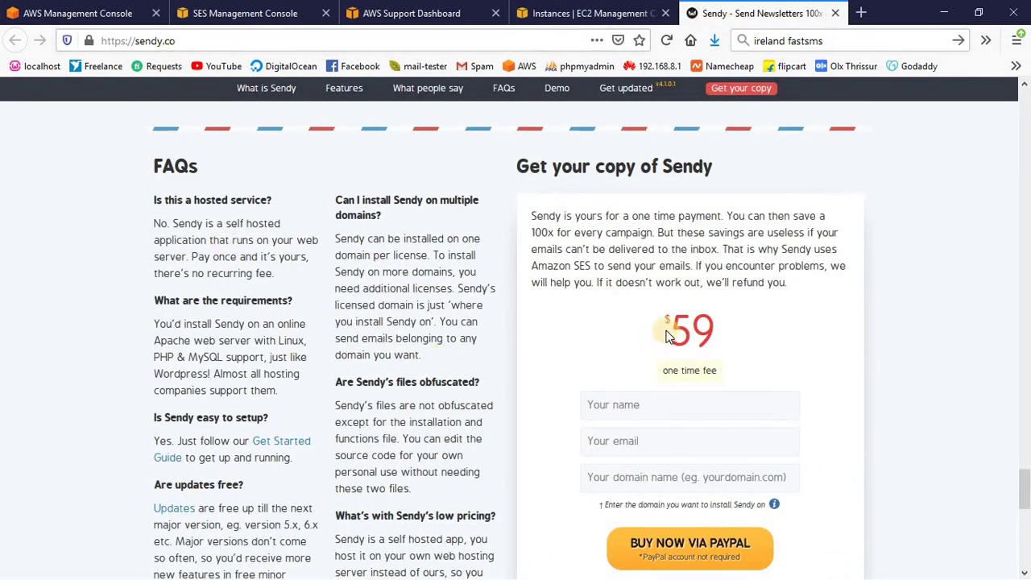
left_click_drag(659, 370, 745, 392)
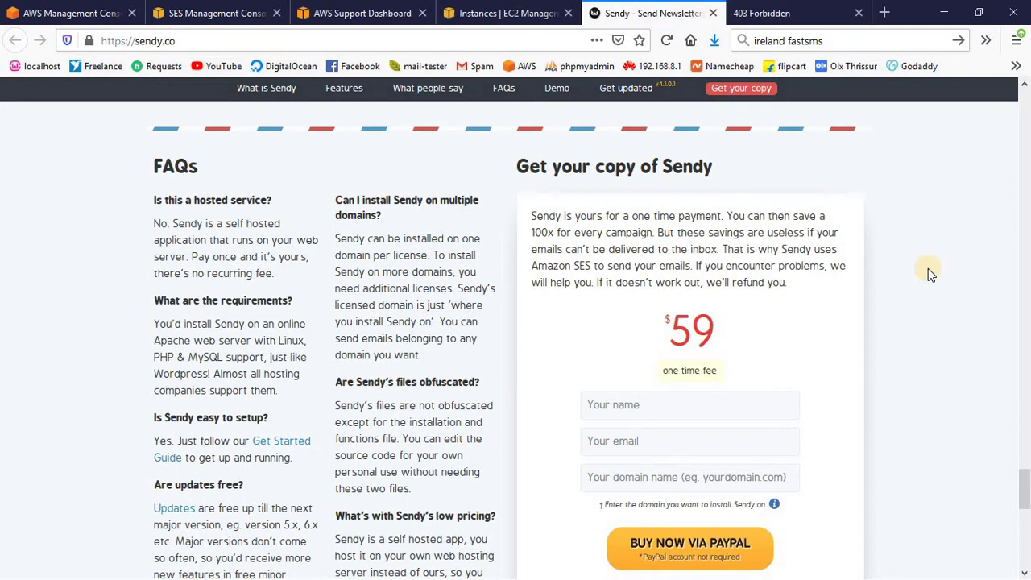
key("alt+Tab")
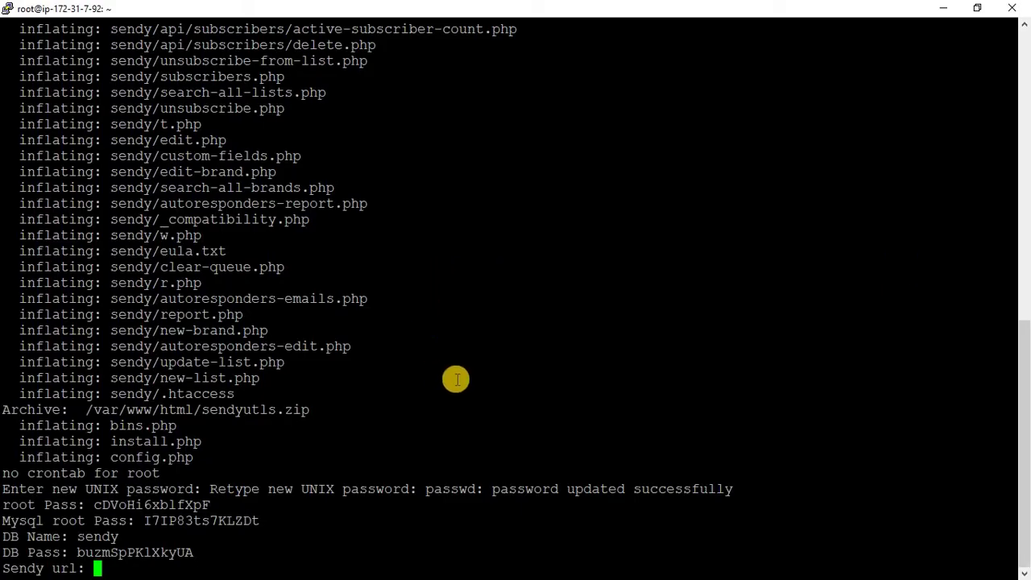
right_click(483, 327)
key("BackSpace")
key("Return")
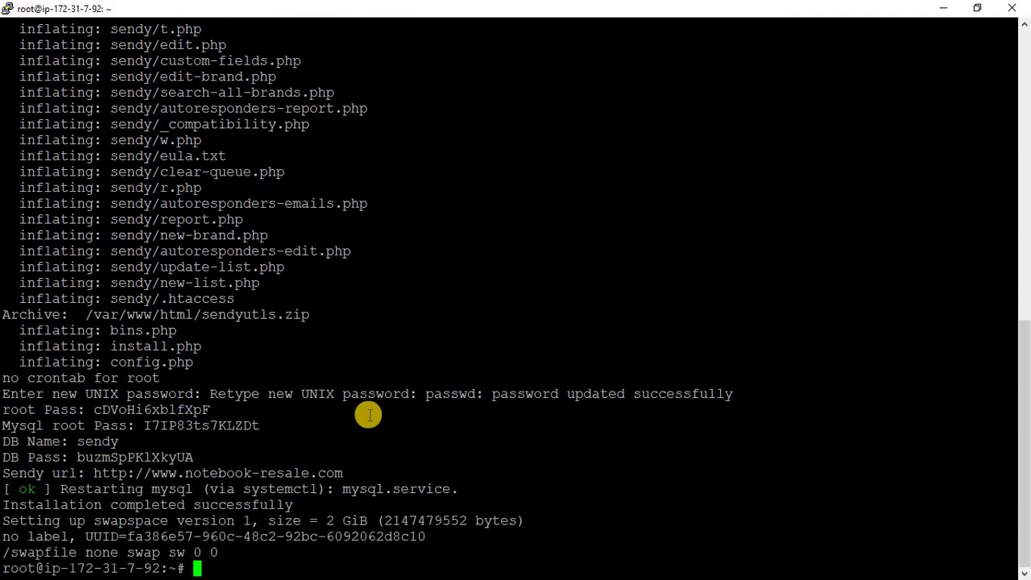
key("alt+Tab")
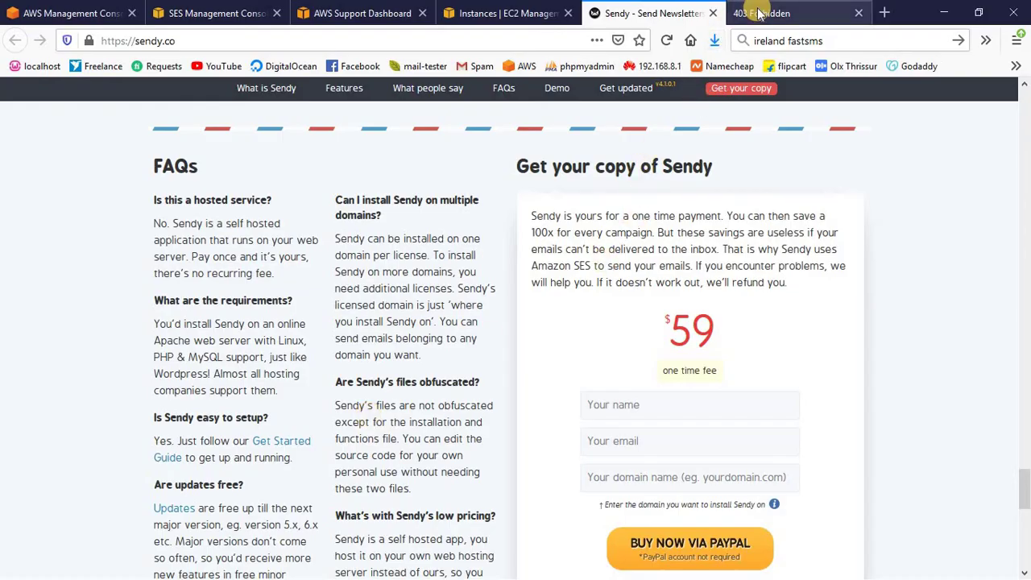
left_click(761, 14)
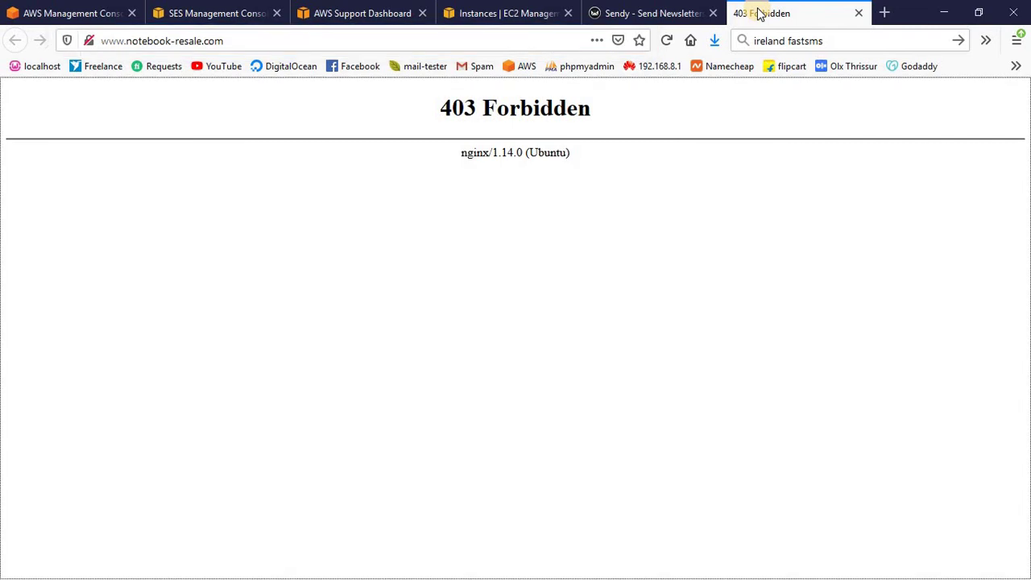
- Reload the notebook-resale.com tab so the Sendy installer page loads
key("F5")
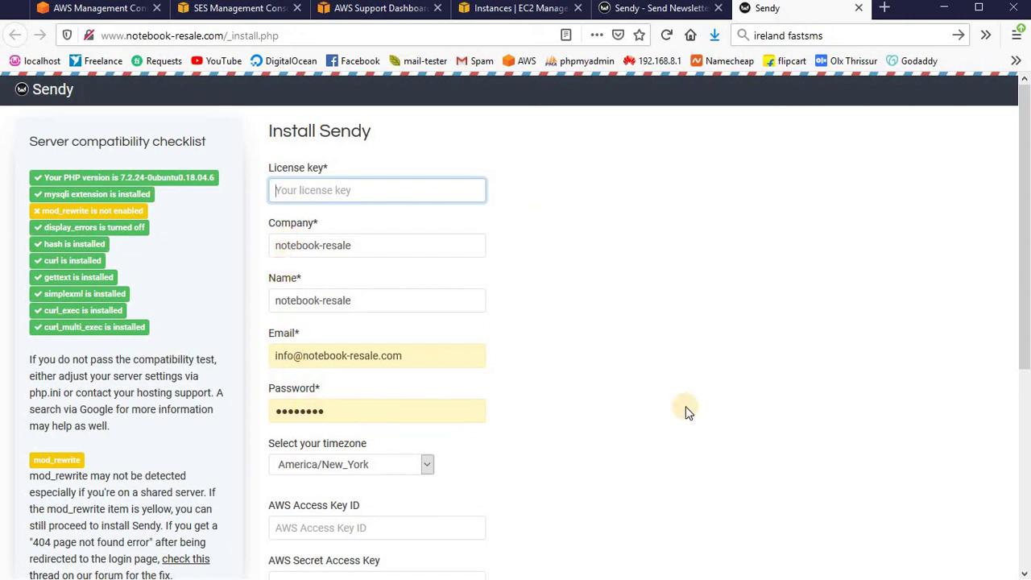
- Run the Sendy installation from the install page and sign in to the new account
left_click_drag(1025, 282, 1025, 403)
scroll(306, 460, "up", 2)
scroll(368, 508, "down", 5)
left_click(304, 295)
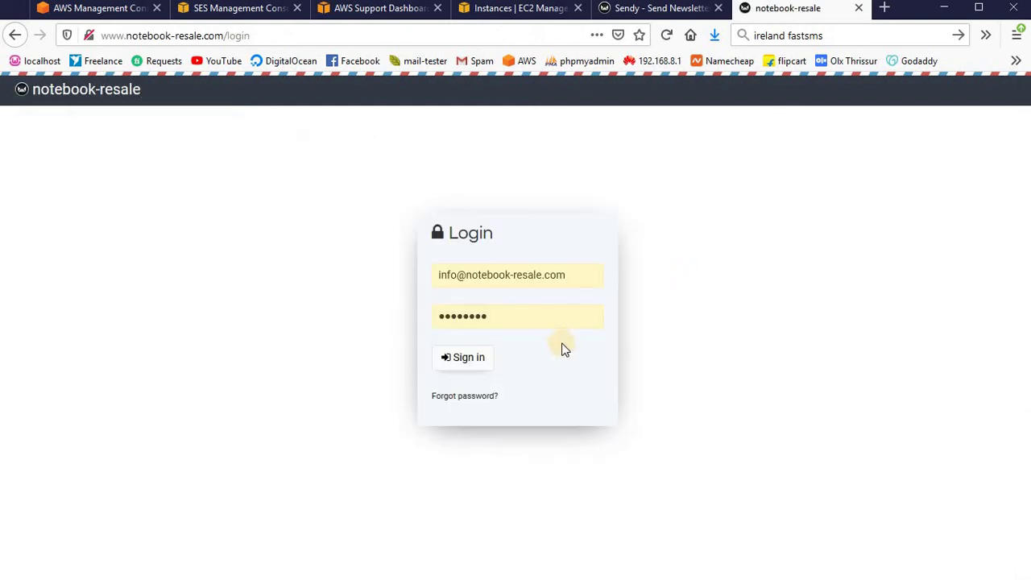
left_click(476, 360)
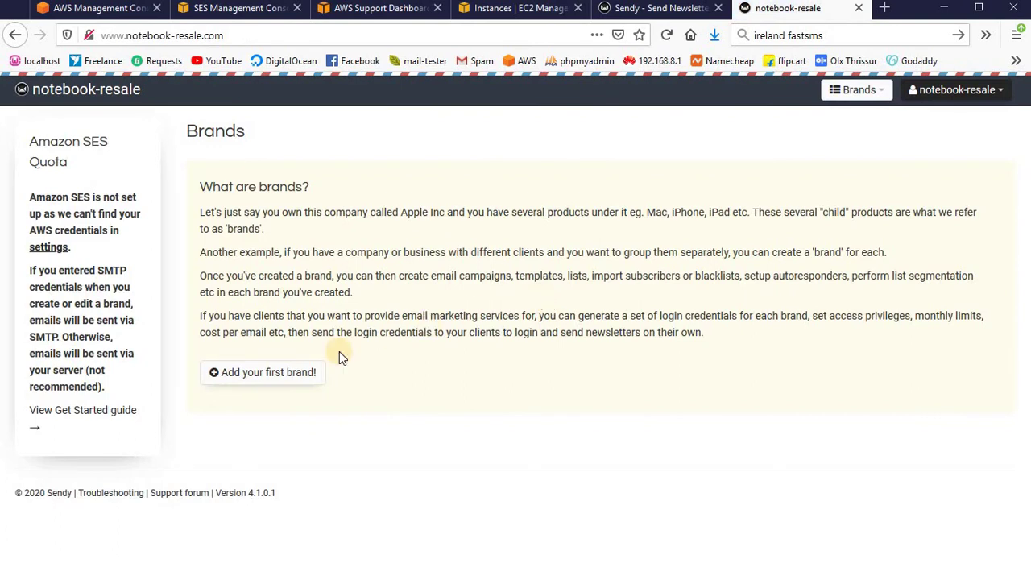
- Create the brand 'First brand' with the sender's name and email address, and save it
left_click(291, 381)
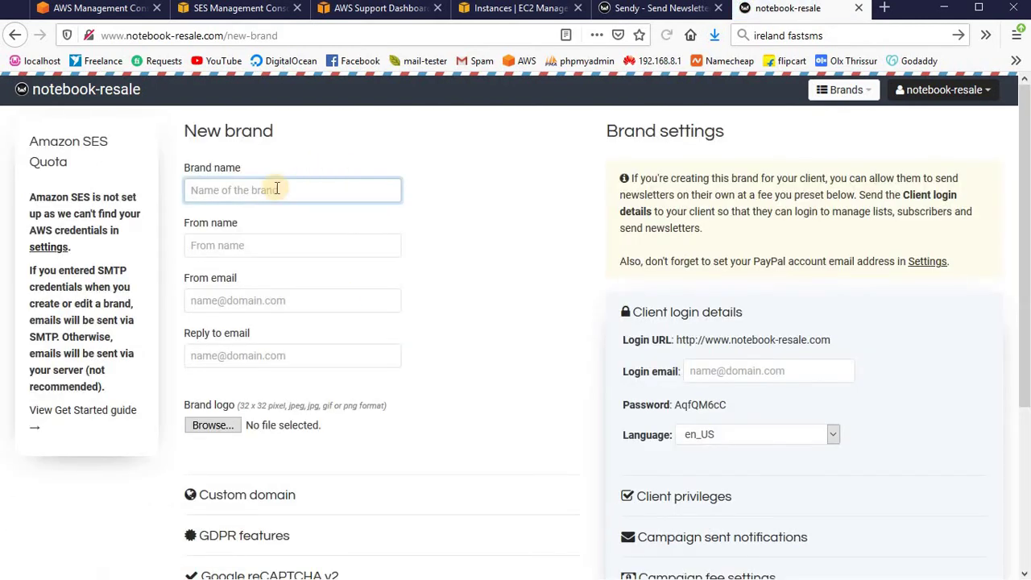
type("f")
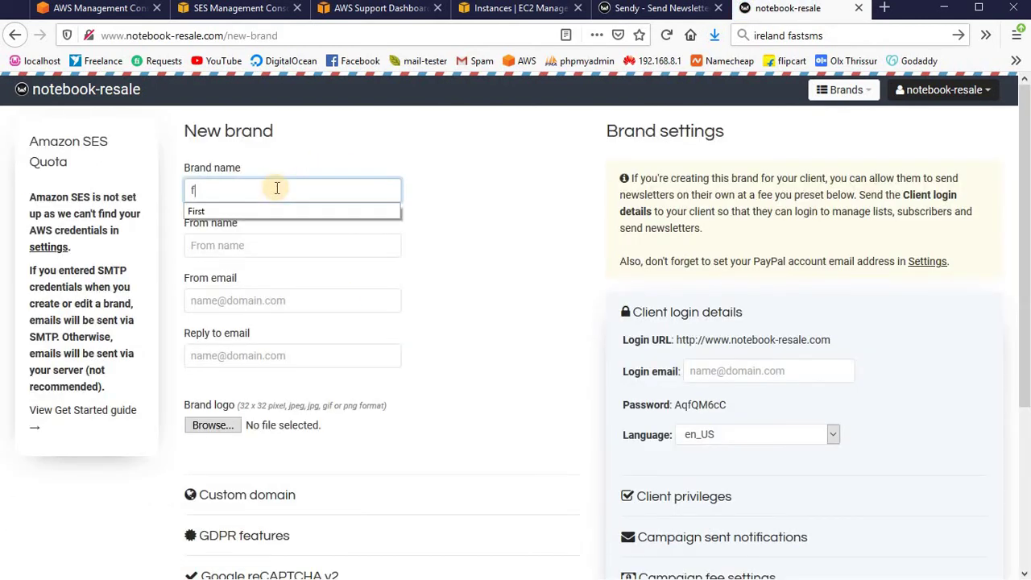
left_click(267, 209)
type("brand")
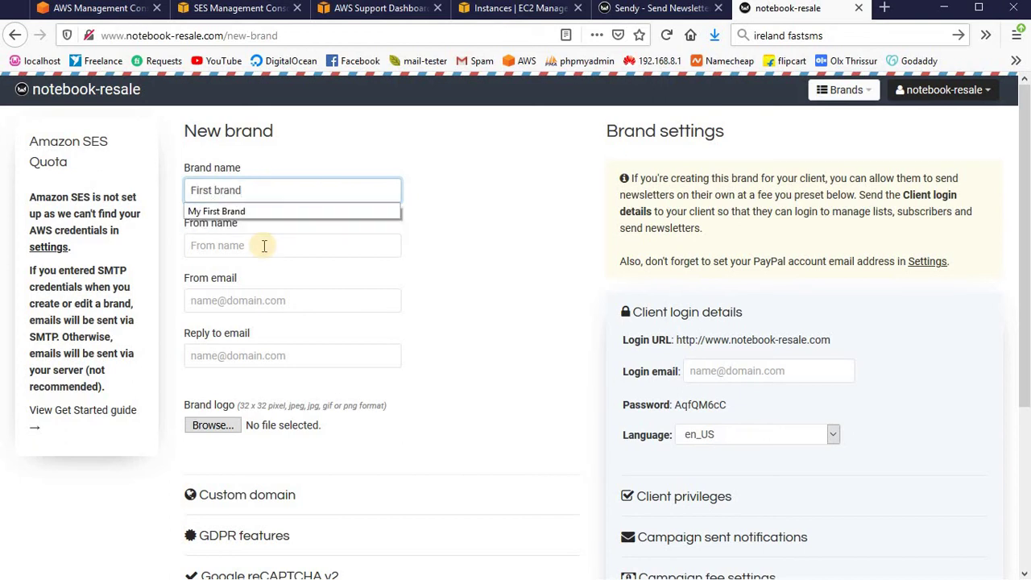
left_click(263, 246)
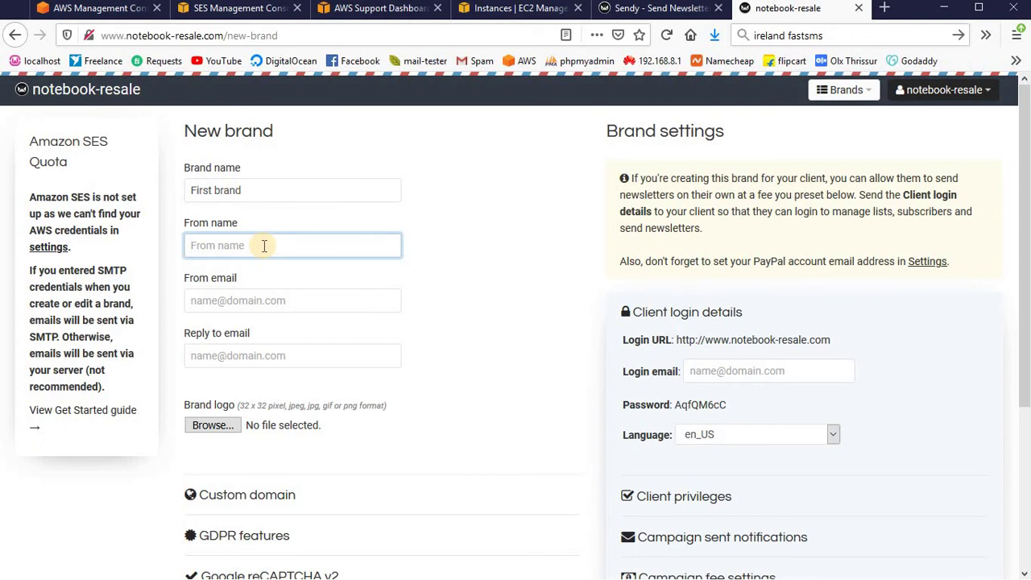
type("Bineesh")
key("Tab")
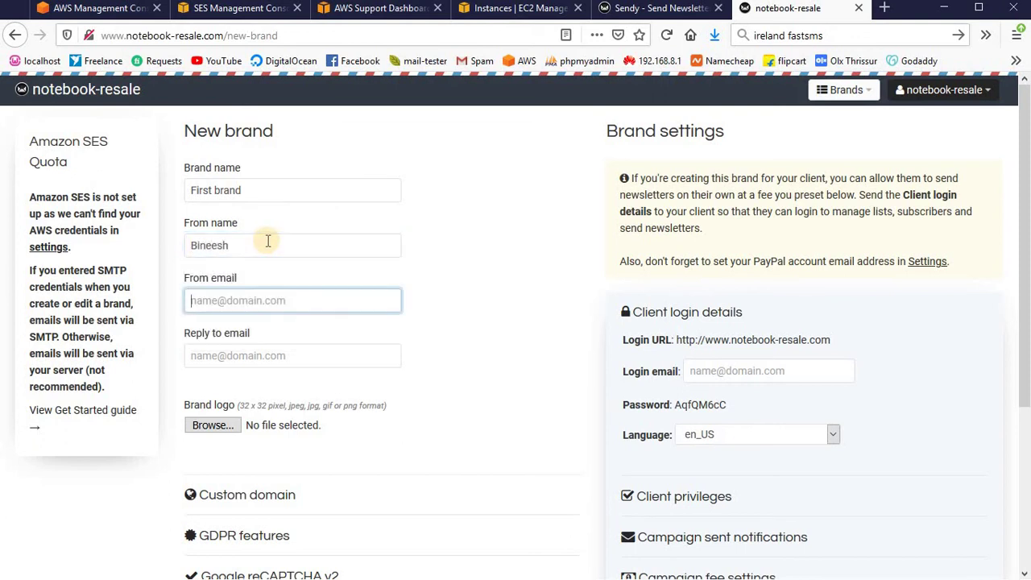
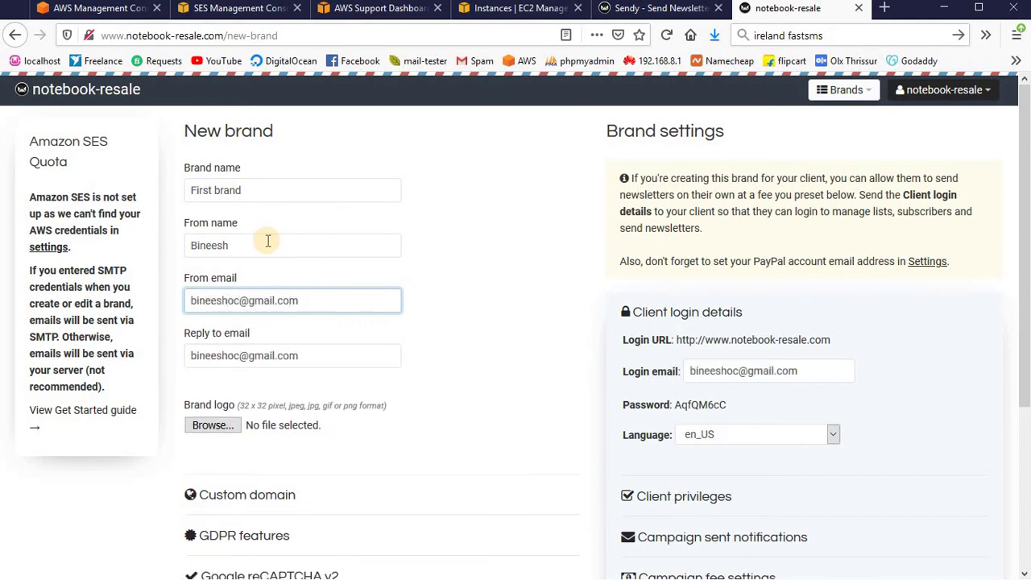
scroll(268, 241, "down", 3)
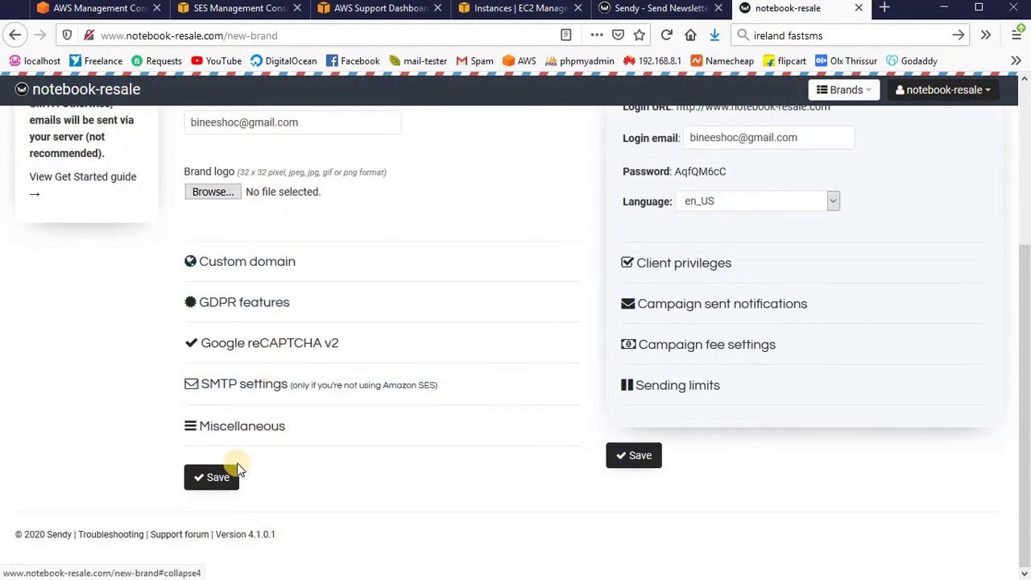
left_click(216, 477)
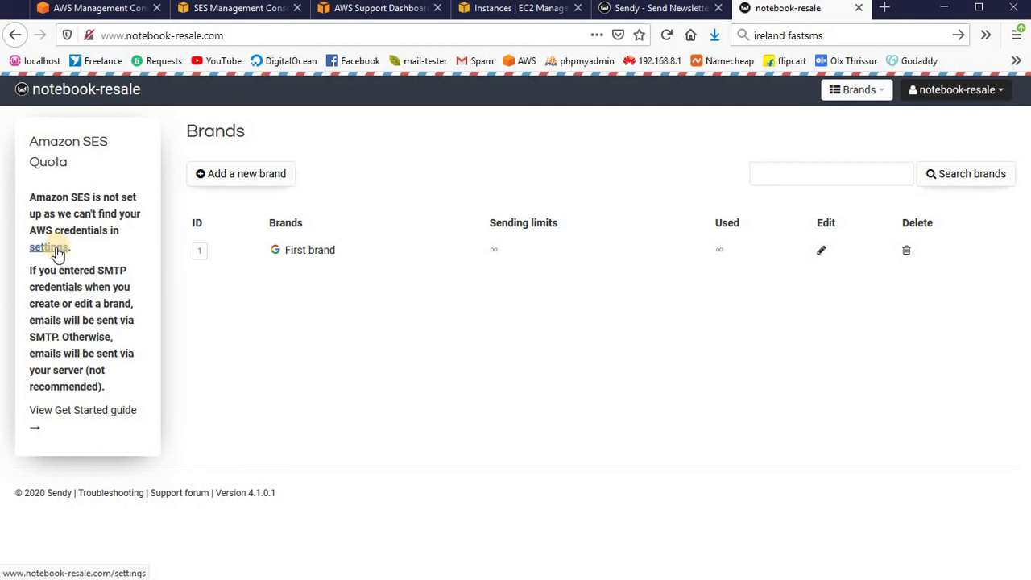
- In IAM, add a user named 'sendy' with Programmatic access and continue to permissions
left_click(56, 250)
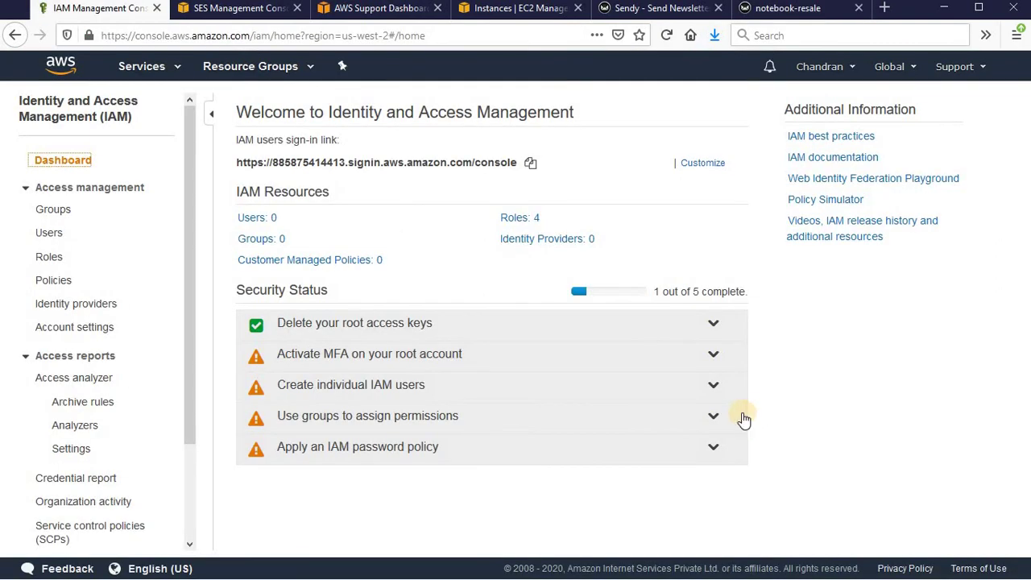
left_click(257, 219)
left_click(266, 107)
left_click(411, 220)
type("sendy")
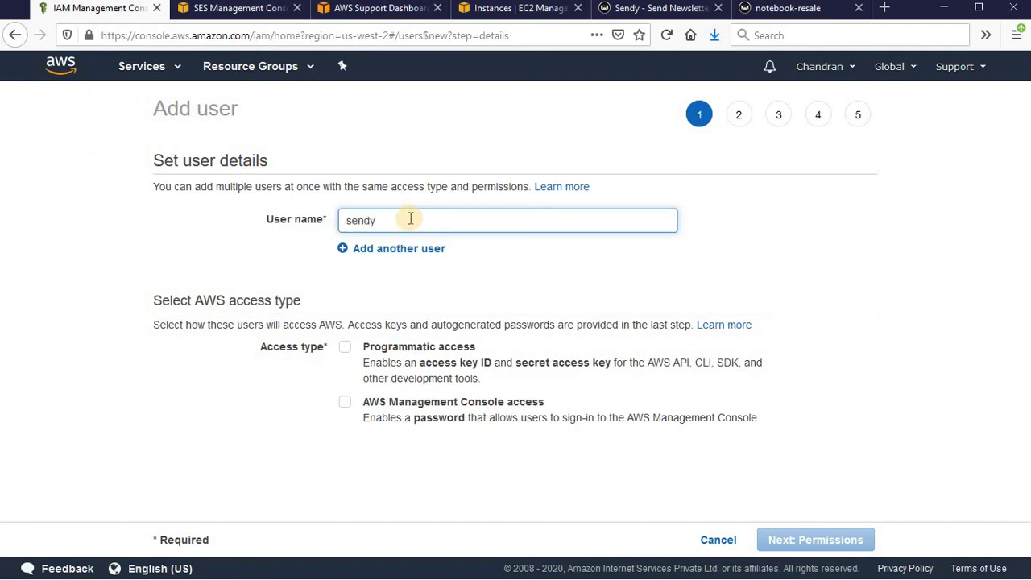
left_click(345, 350)
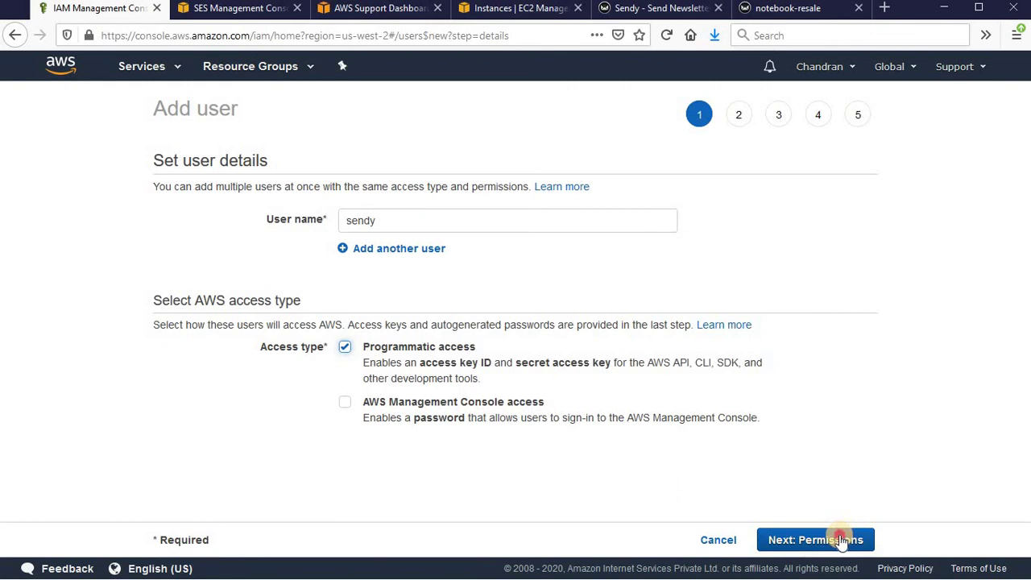
left_click(842, 540)
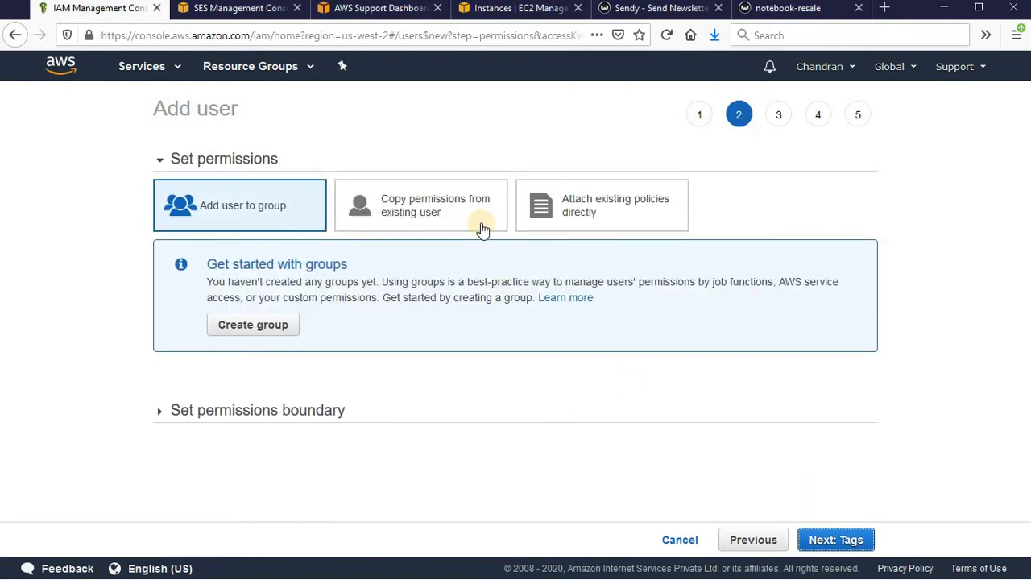
- Attach the AmazonSESFullAccess and AmazonSNSFullAccess policies and create the sendy user
left_click(593, 213)
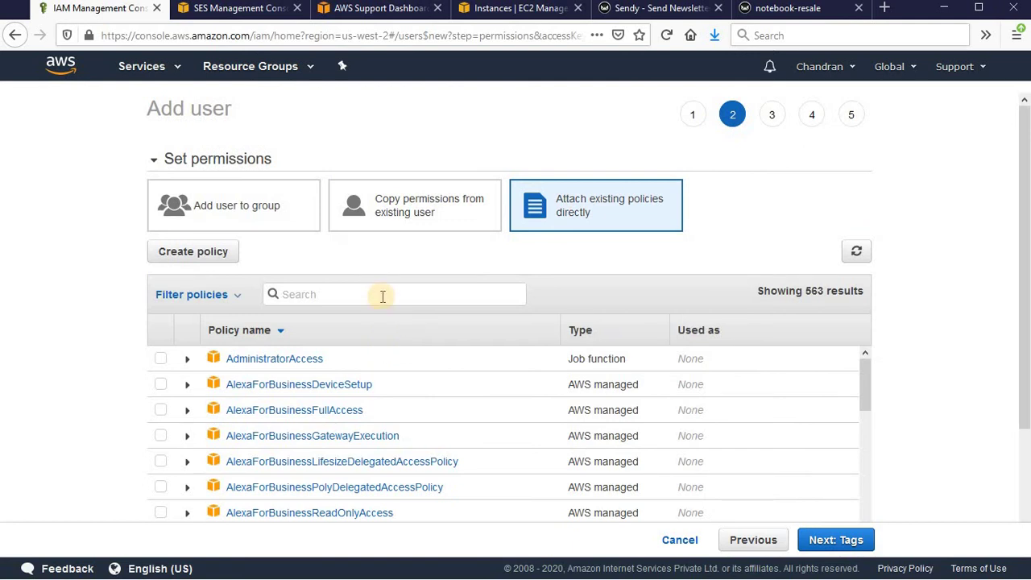
left_click(382, 296)
type("sesf")
left_click(162, 359)
left_click_drag(299, 294, 237, 294)
type("snsf")
left_click(161, 360)
left_click(862, 540)
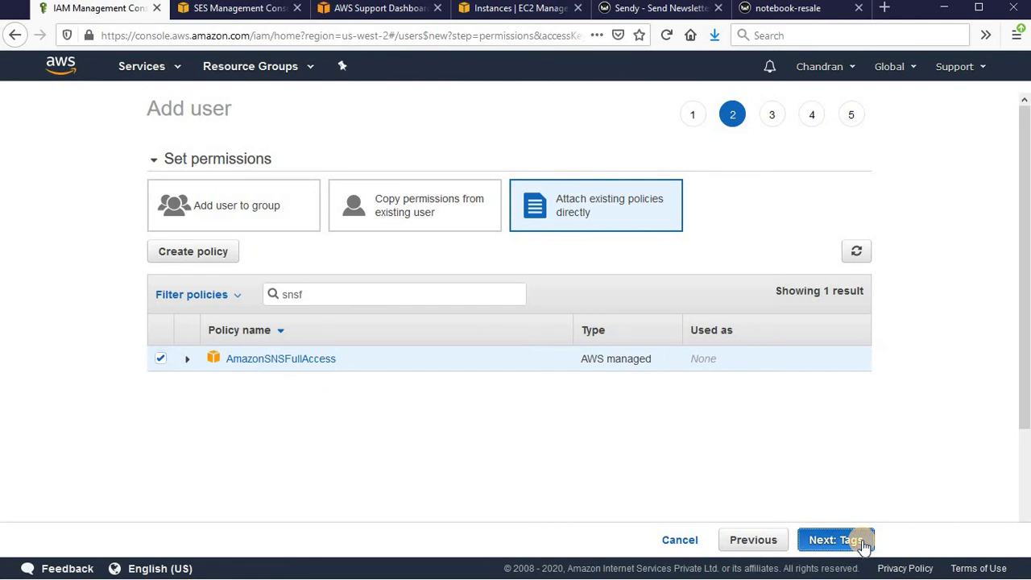
left_click(861, 541)
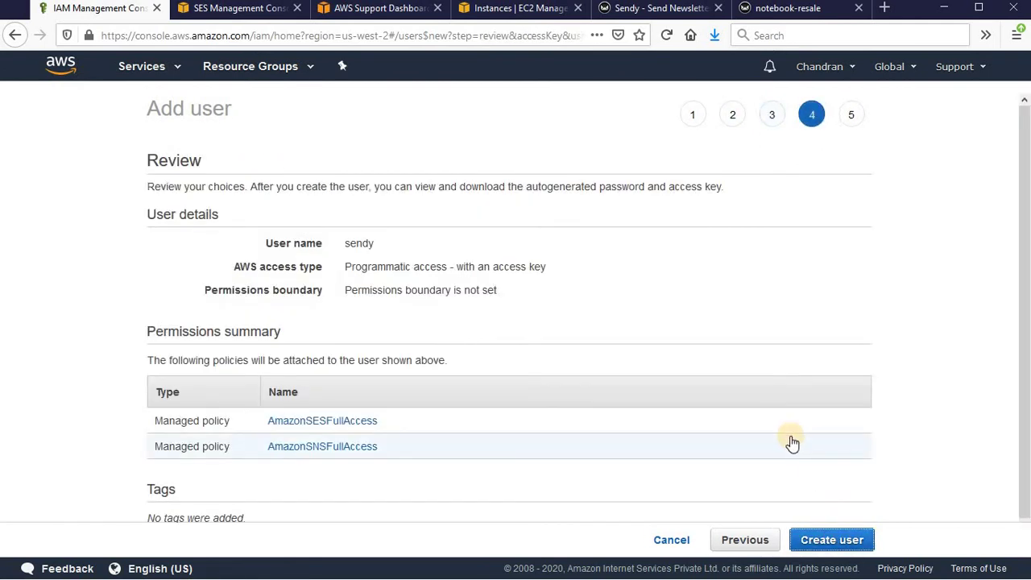
left_click(838, 546)
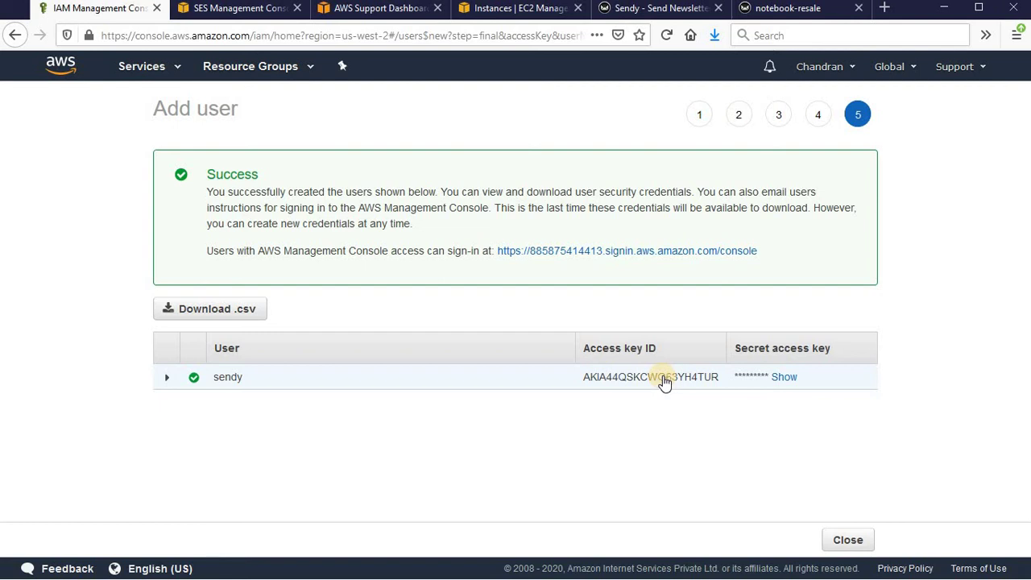
- Copy the IAM access key ID into Sendy's AWS Access Key ID field
double_click(664, 378)
key("ctrl+c")
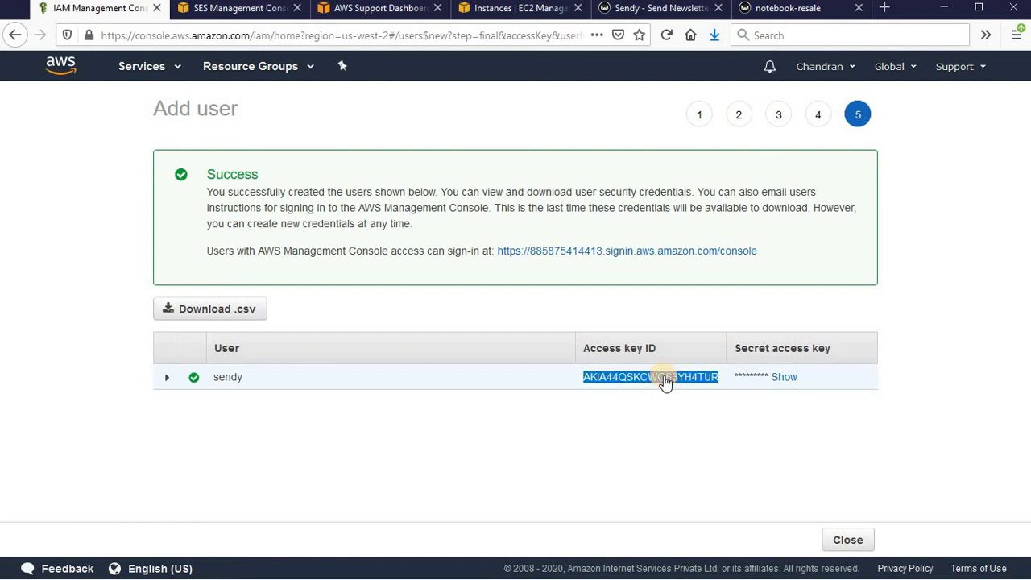
left_click(782, 8)
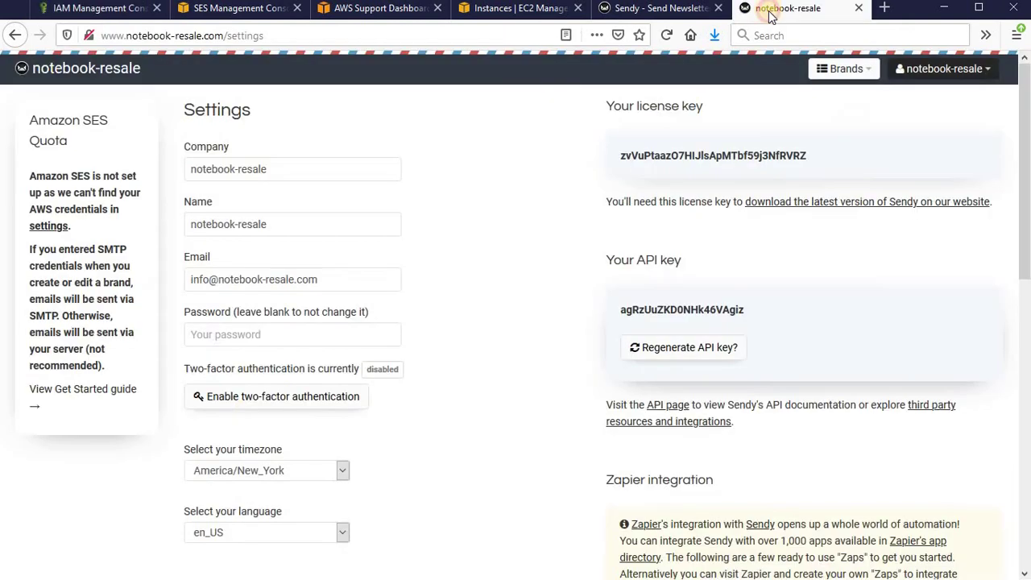
scroll(248, 415, "down", 4)
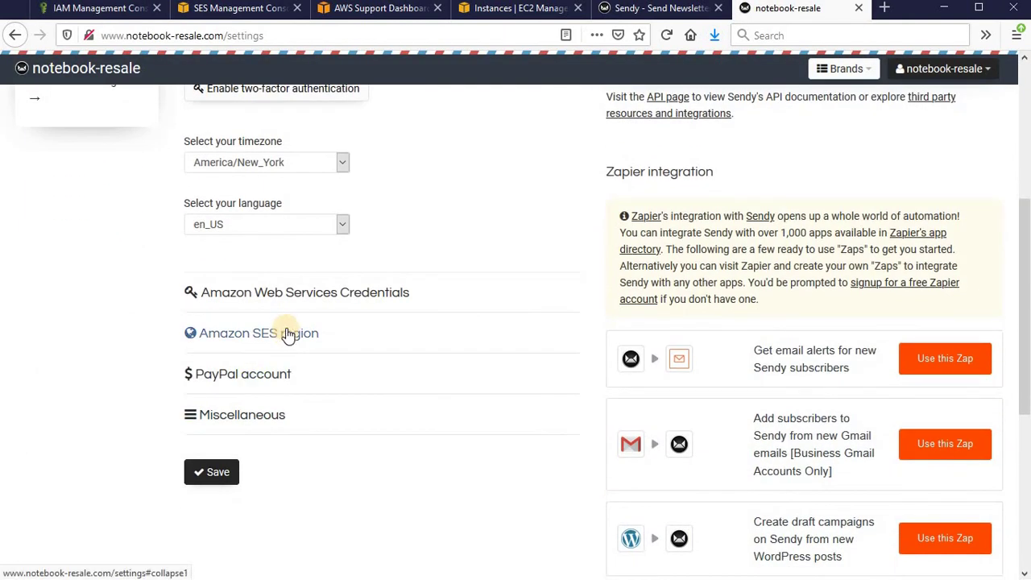
left_click(304, 295)
left_click(256, 425)
key("ctrl+v")
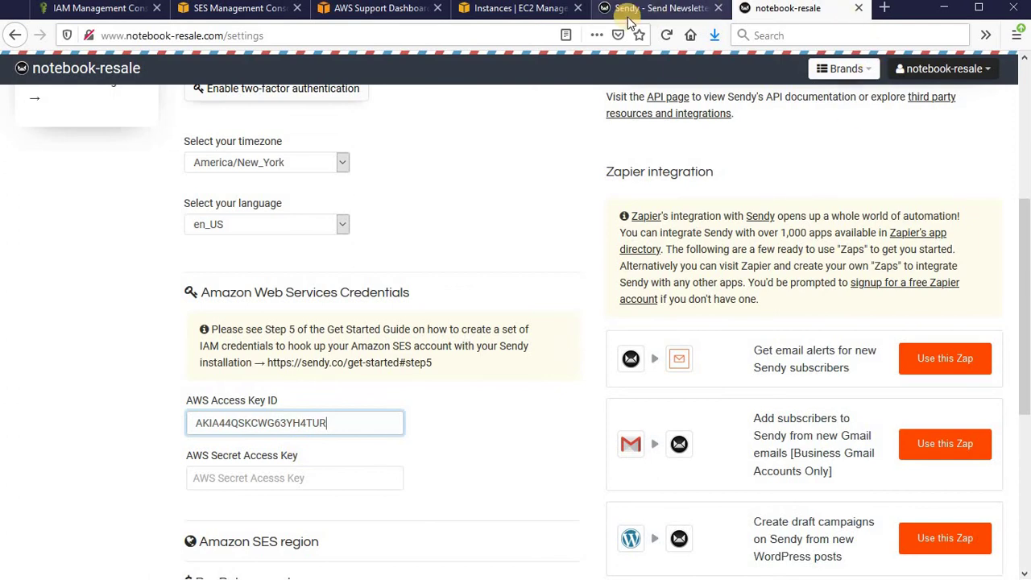
- Copy the IAM secret access key into Sendy's Secret Access Key field
left_click(97, 8)
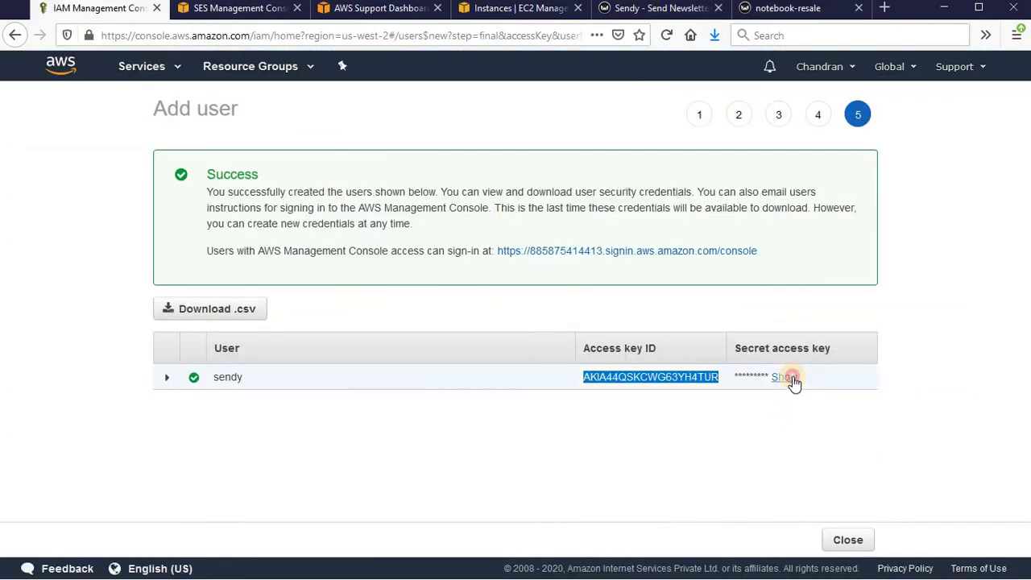
left_click(793, 378)
triple_click(794, 378)
left_click(785, 8)
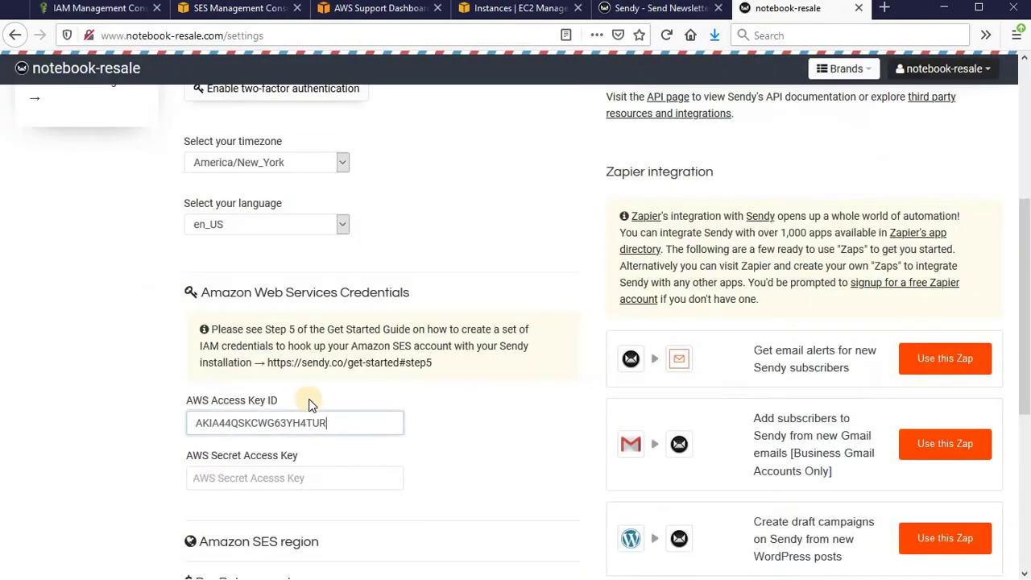
scroll(209, 484, "down", 3)
left_click(264, 323)
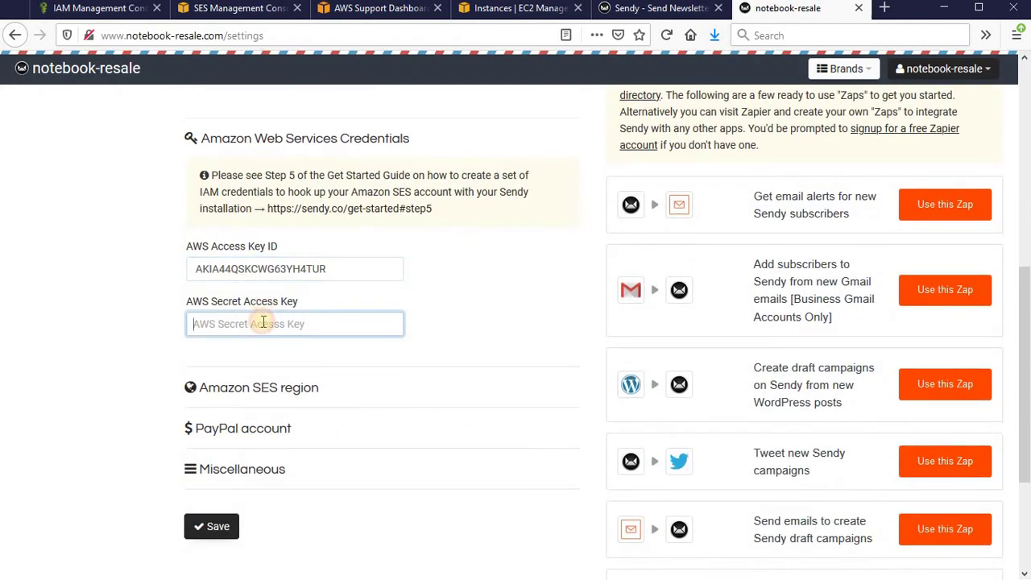
key("ctrl+v")
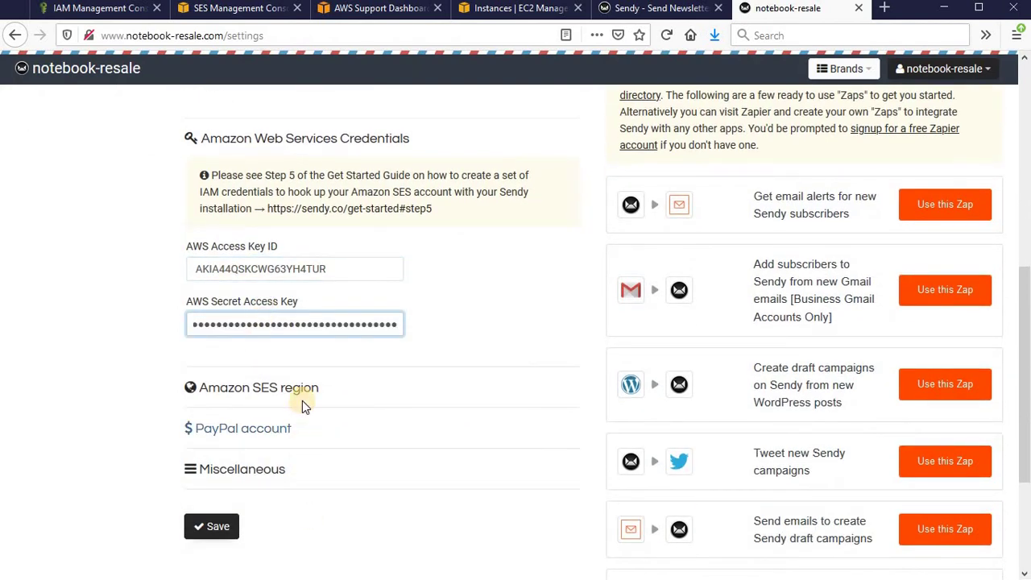
- Set Sendy's Amazon SES region to Oregon
left_click(224, 10)
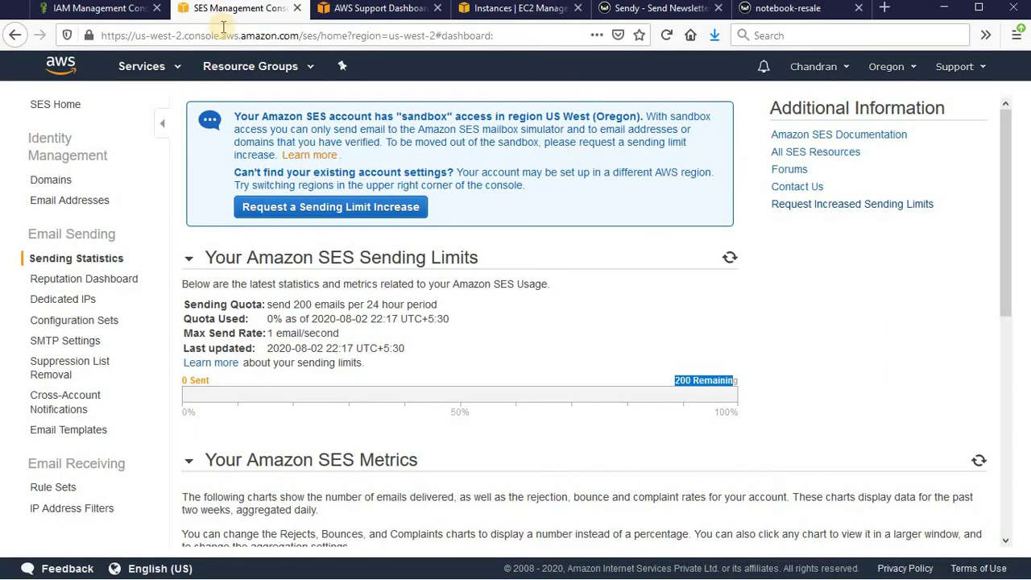
left_click(810, 9)
left_click(193, 385)
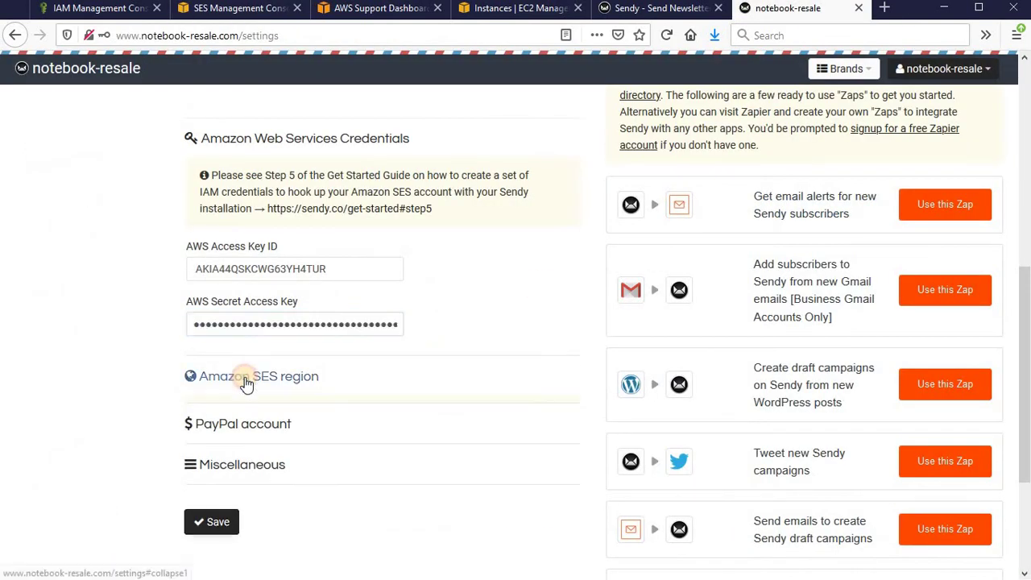
scroll(258, 352, "down", 3)
left_click(293, 144)
left_click(255, 196)
- Save the AWS settings and return to the Sendy Brands page
left_click(211, 292)
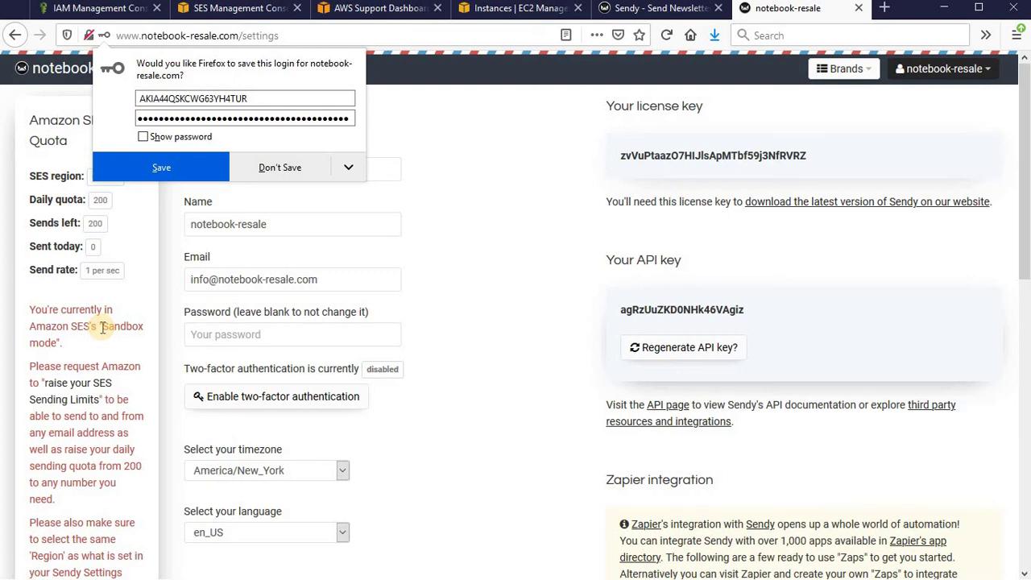
left_click(65, 81)
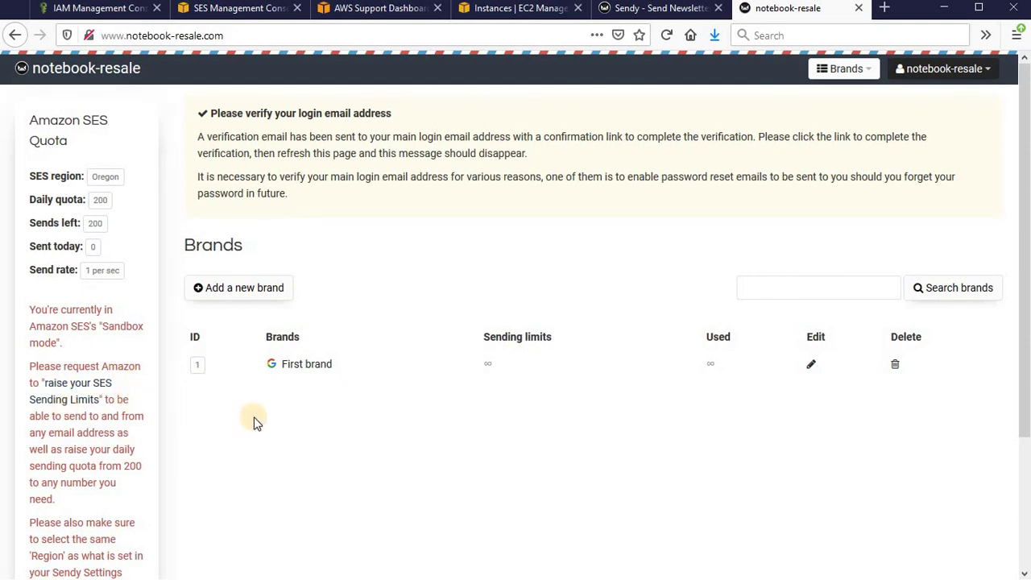
- Start a new campaign in First brand with the subject 'Mobile Programming Languages'
left_click(313, 367)
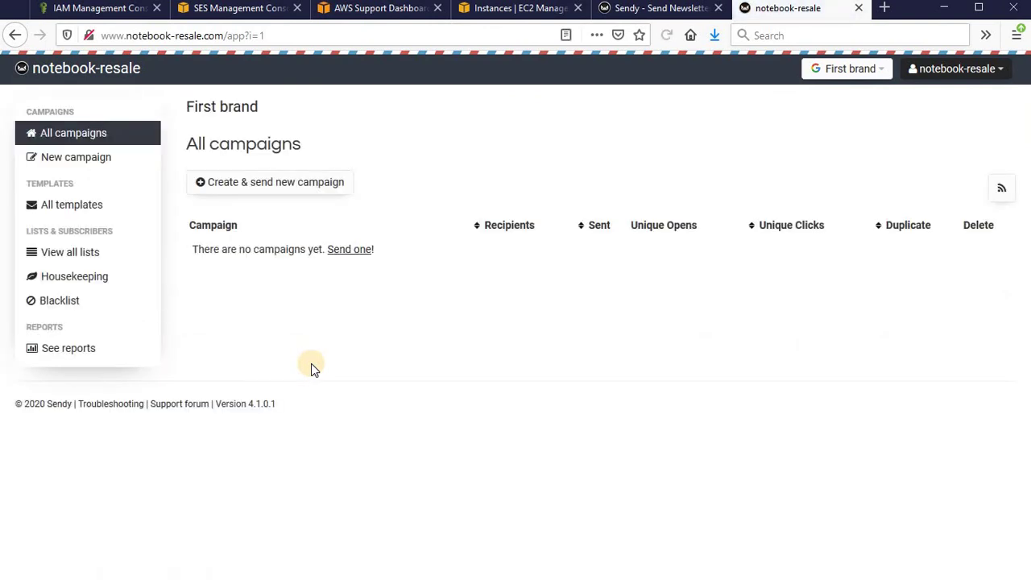
left_click(295, 192)
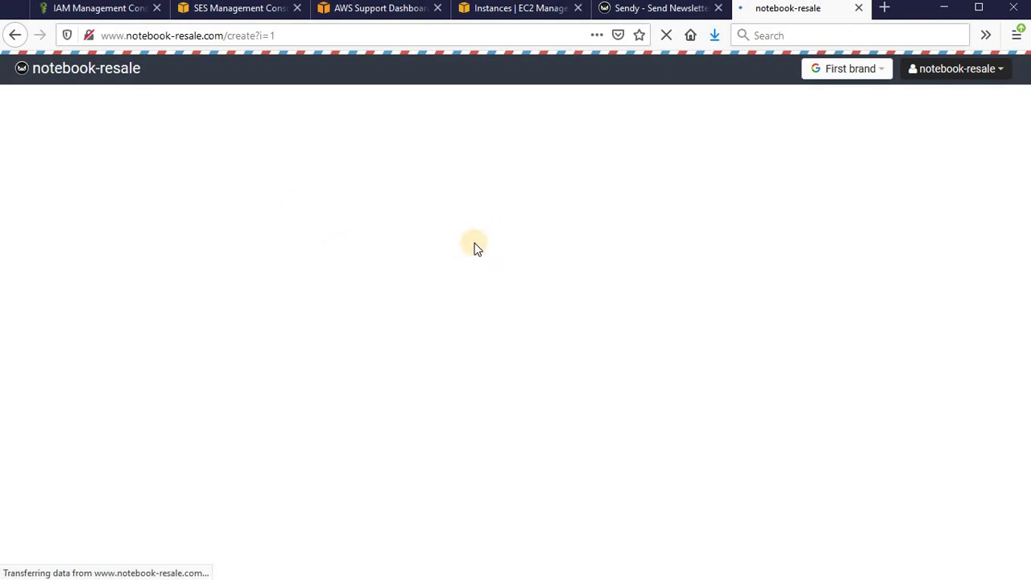
left_click(361, 205)
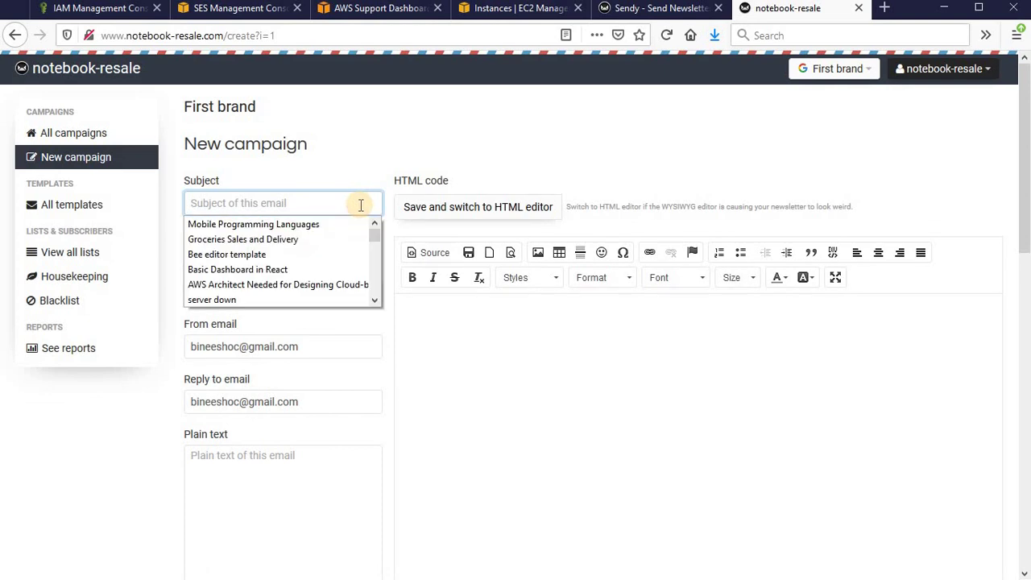
left_click(302, 225)
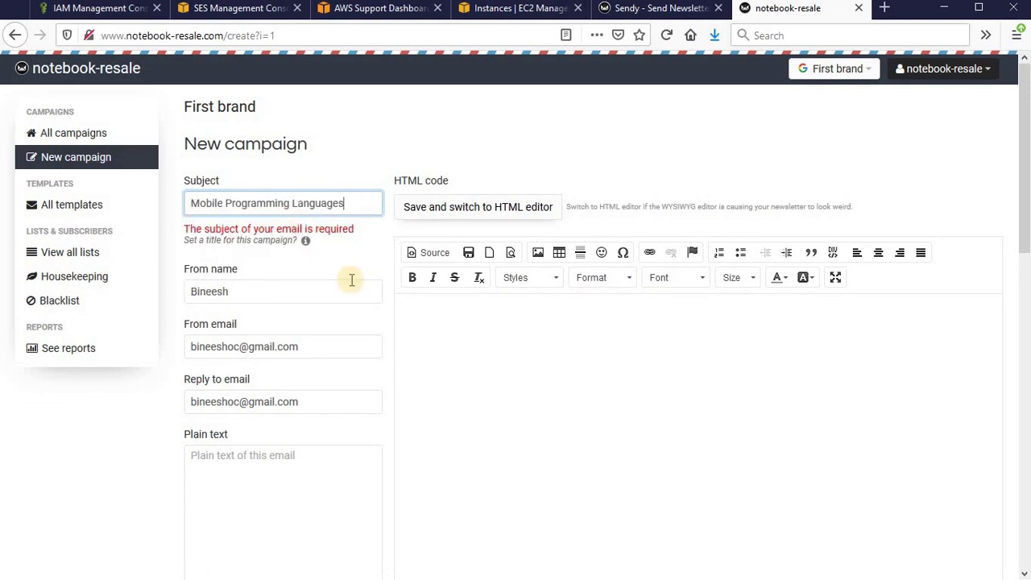
- Write 'mailbody' as the email body and save the campaign to reach its send page
left_click(488, 363)
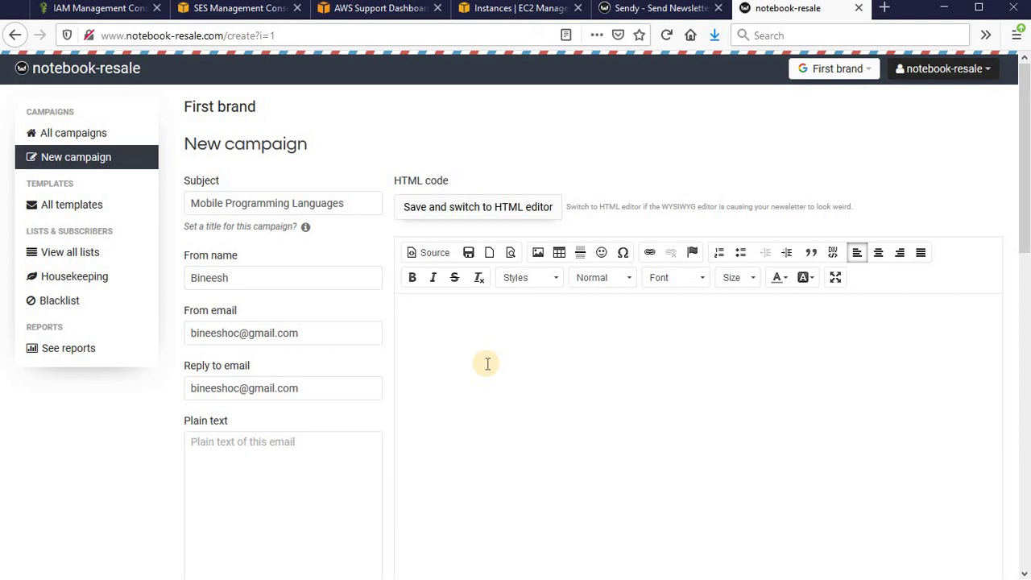
type("mailbosy")
key("BackSpace")
key("BackSpace")
type("dy")
scroll(487, 363, "down", 4)
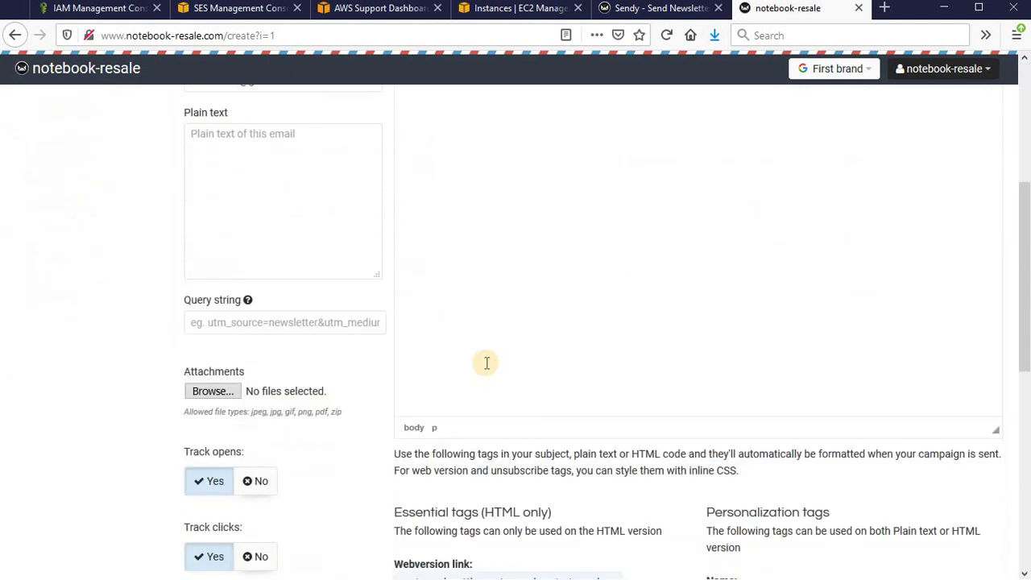
scroll(487, 363, "down", 4)
left_click(297, 329)
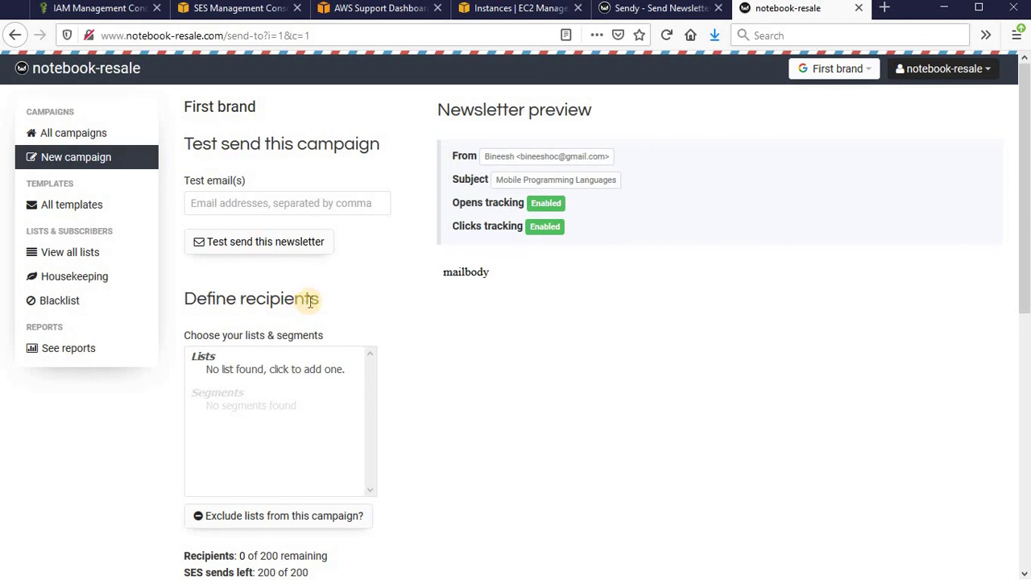
- Create a new test subscriber list, reusing the previously entered list name
scroll(360, 275, "down", 3)
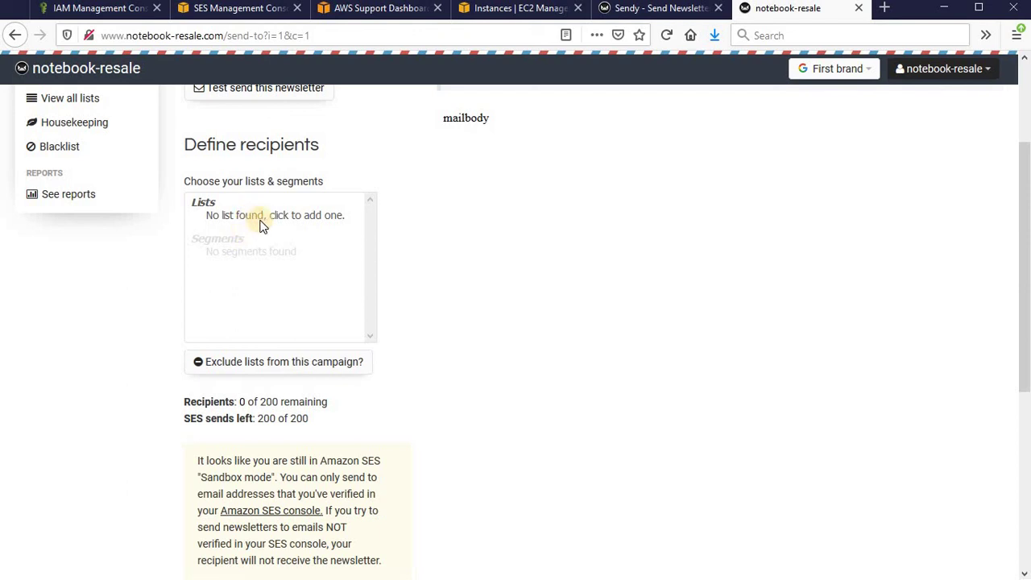
left_click(306, 214)
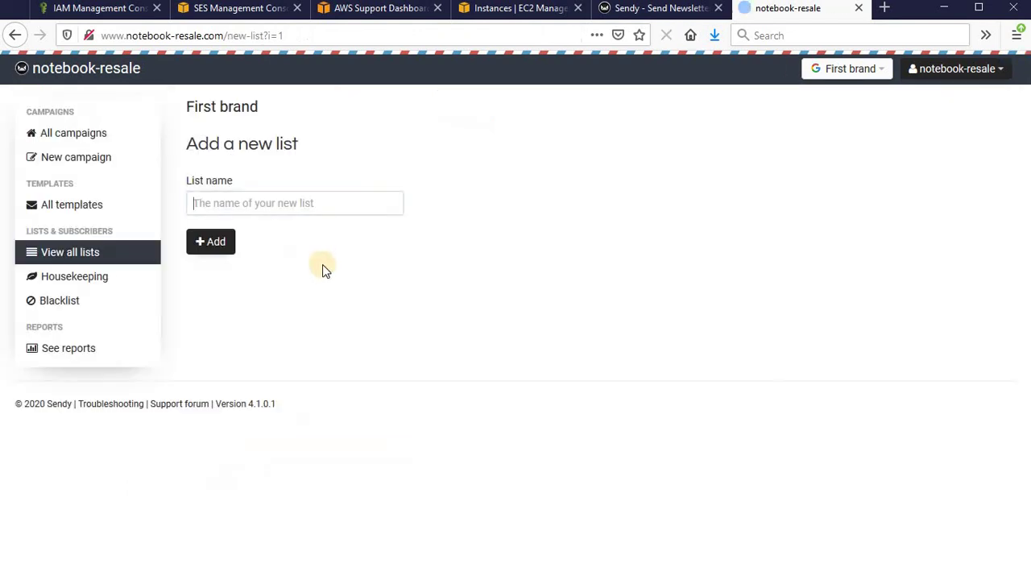
left_click(263, 202)
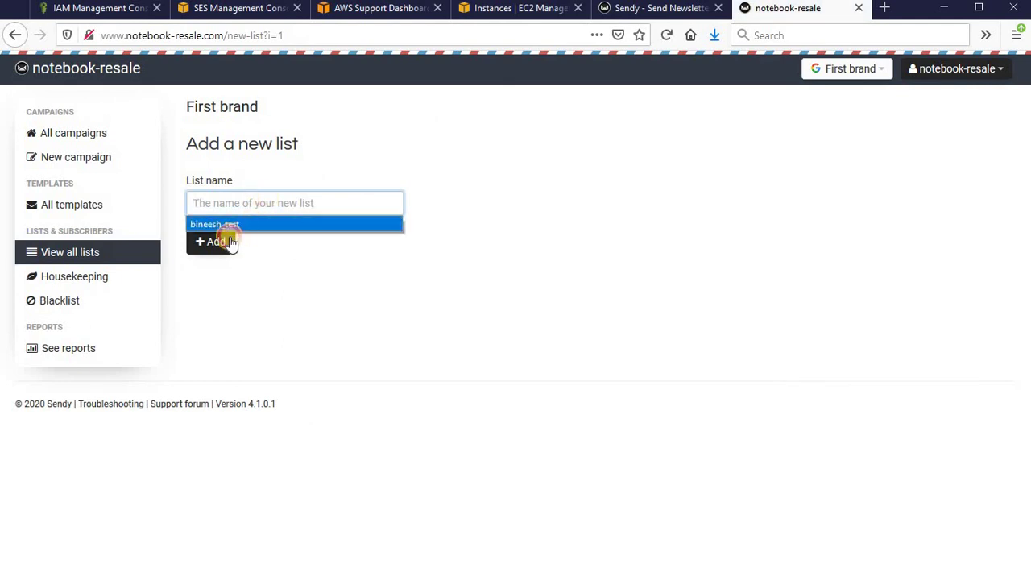
left_click(228, 227)
left_click(221, 244)
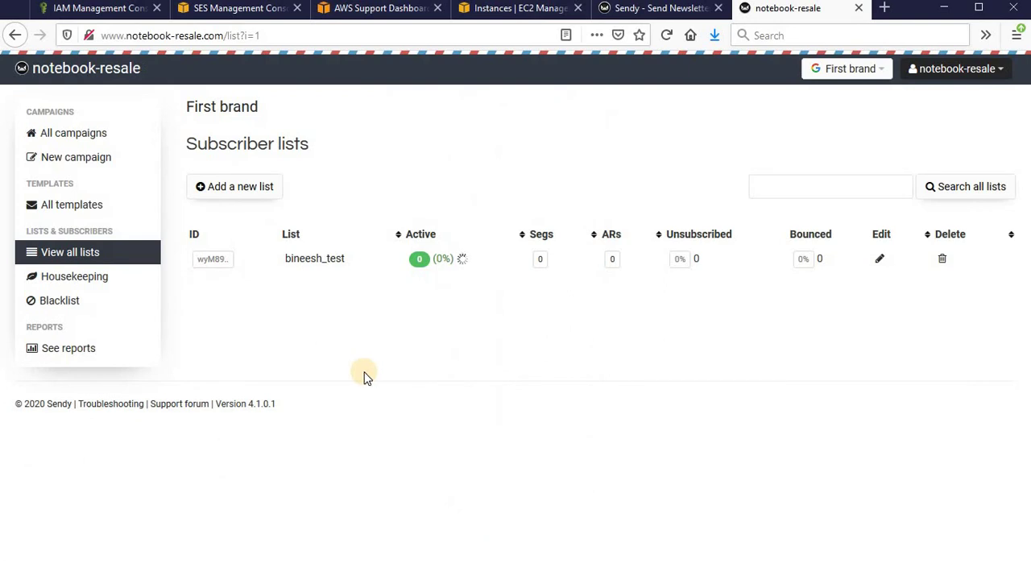
- Reopen the Mobile Programming Languages draft and select the test list as its recipients
left_click(77, 132)
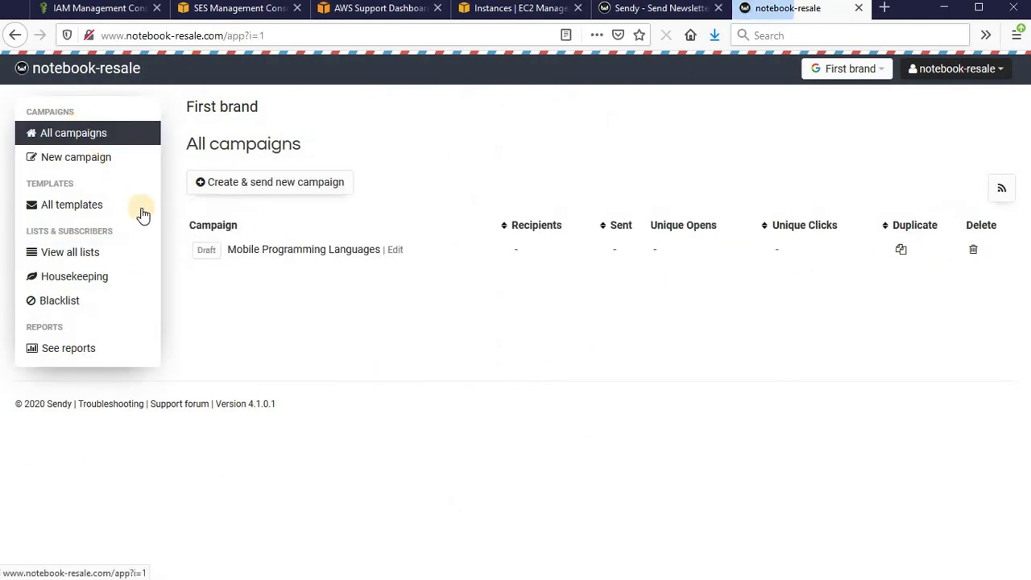
left_click(309, 255)
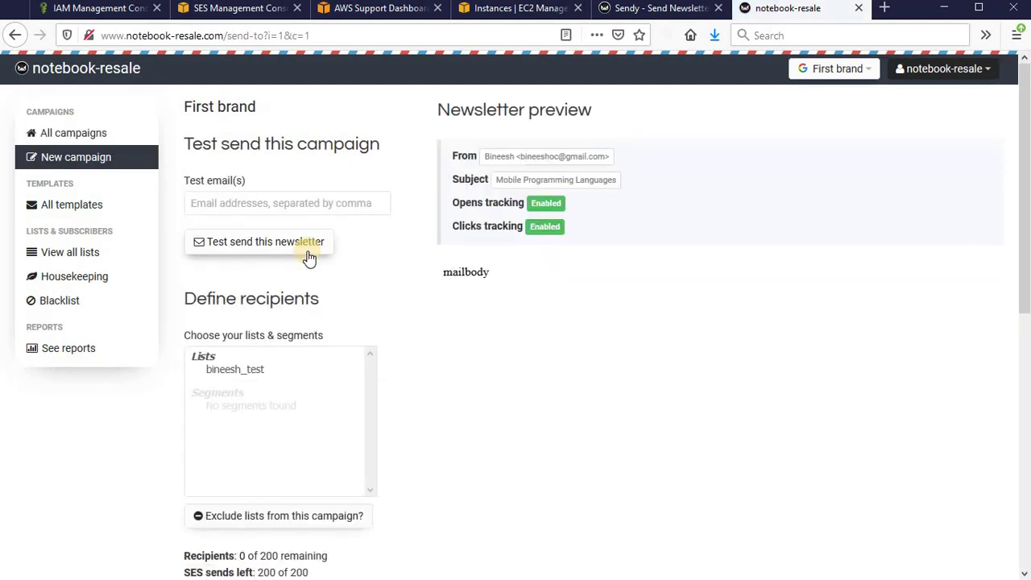
scroll(274, 234, "down", 3)
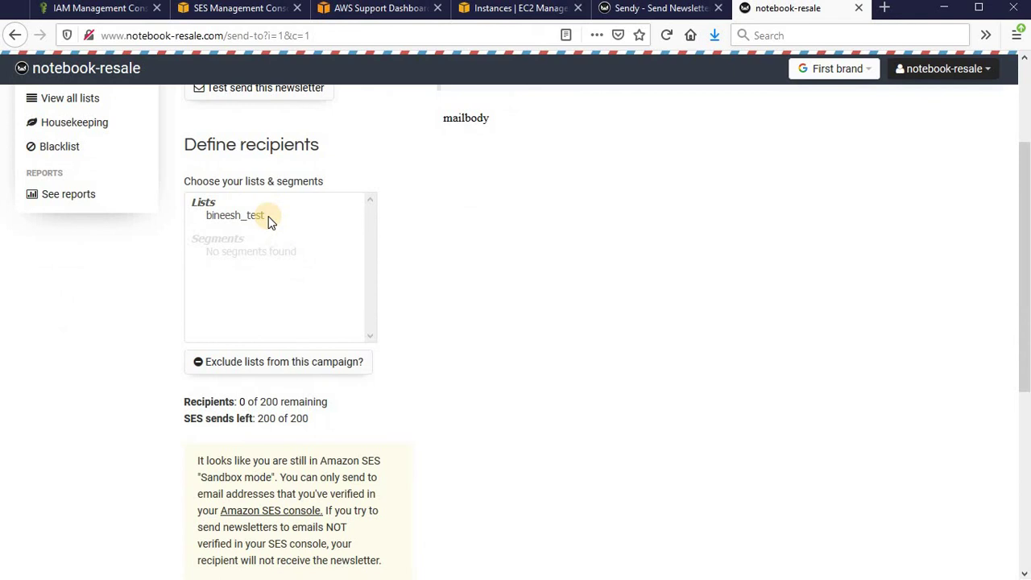
left_click(270, 216)
scroll(706, 267, "up", 3)
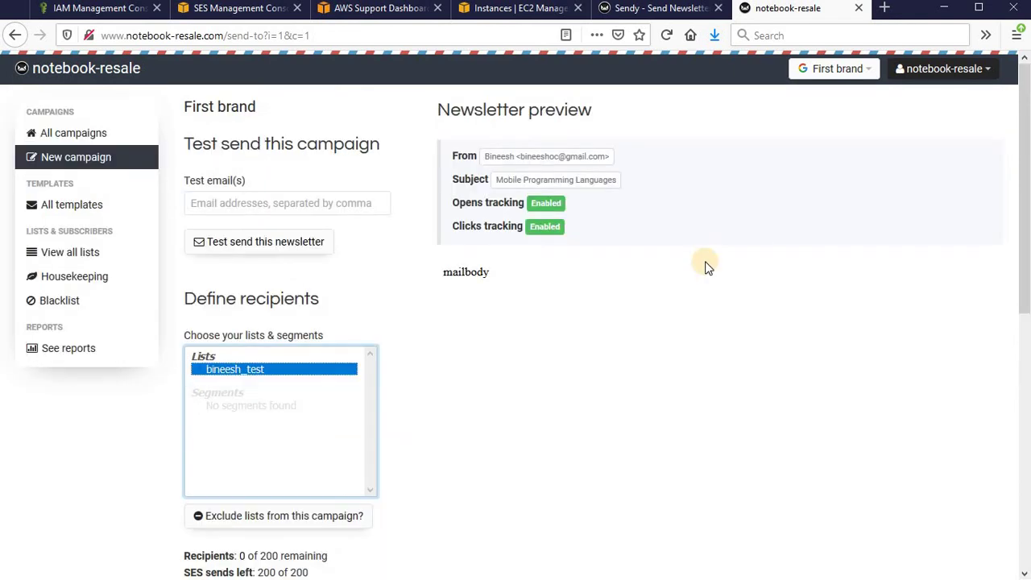